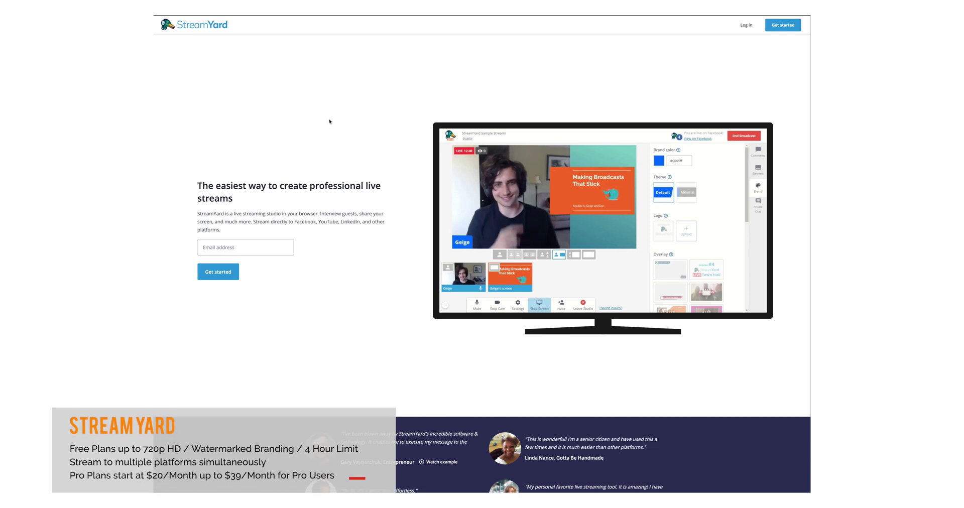
Examine the StreamYard homepage, including its testimonials and the sections on guests, multistreaming, audience comments and branding
scroll(804, 124, down, 5)
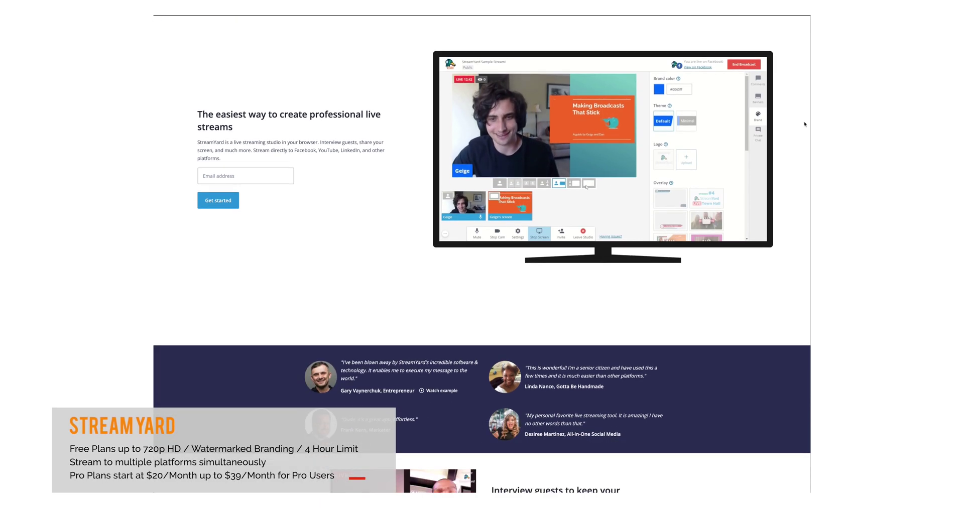
scroll(804, 124, down, 4)
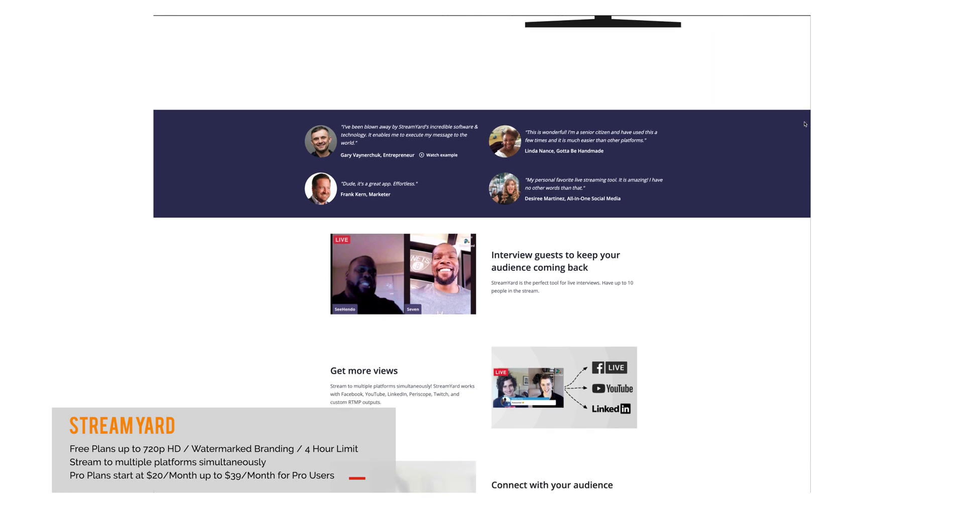
scroll(805, 124, down, 6)
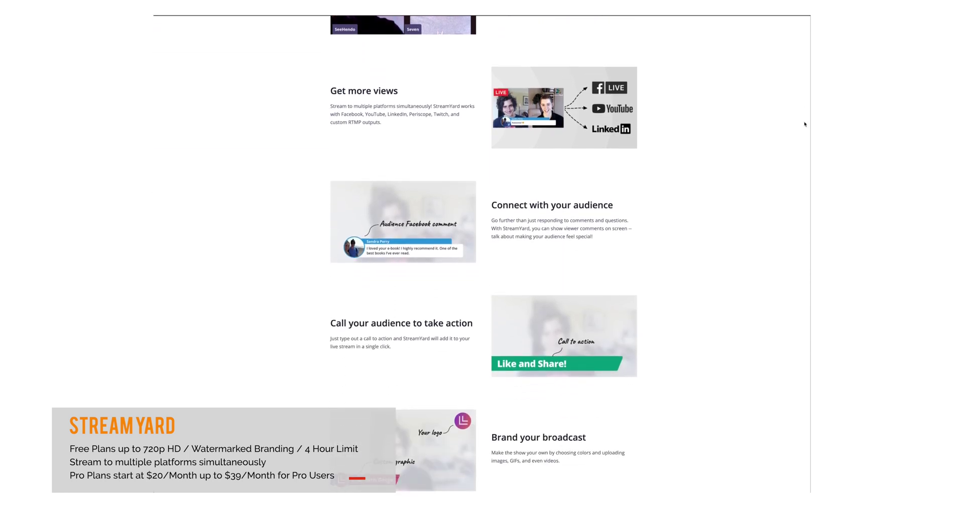
scroll(805, 124, down, 4)
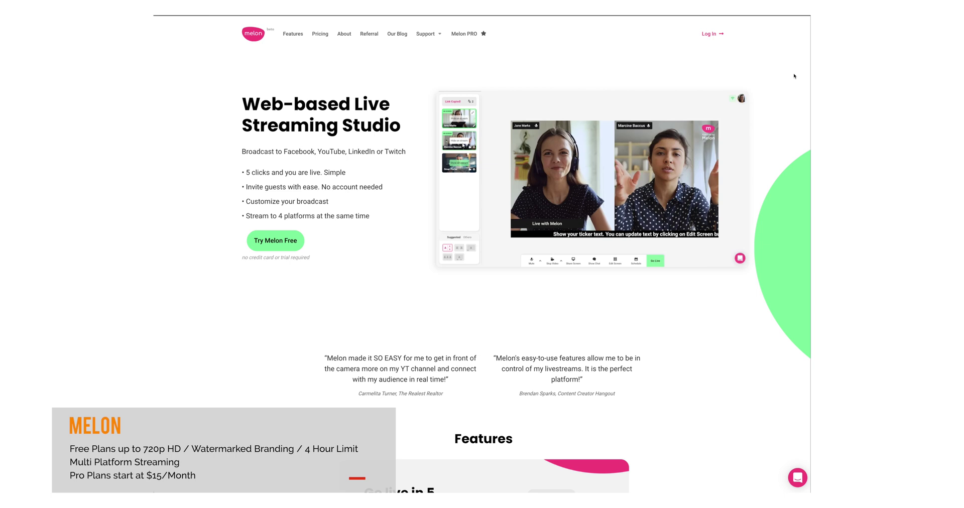
Switch to the Melon website and examine its features, the PRO benefits and the monthly and annual pricing
scroll(794, 76, down, 2)
scroll(794, 76, down, 5)
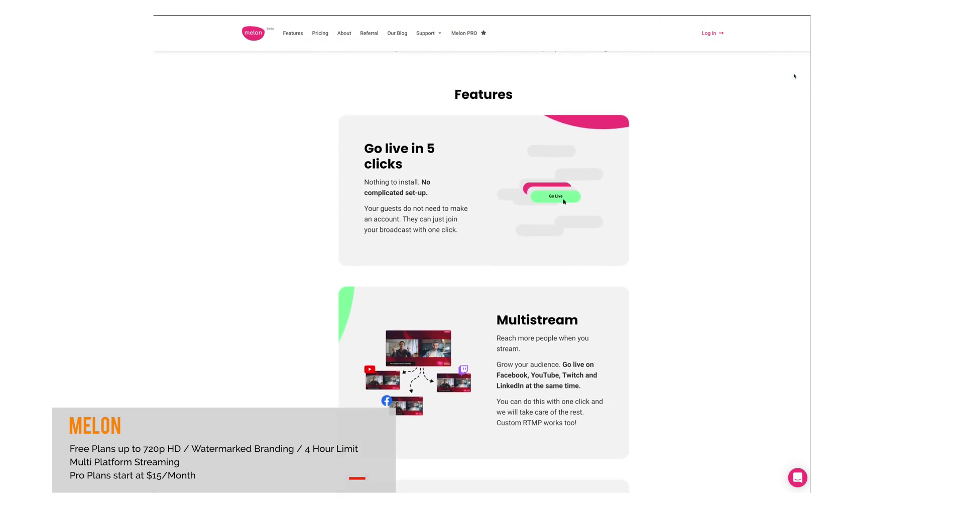
scroll(793, 76, down, 5)
scroll(785, 152, down, 15)
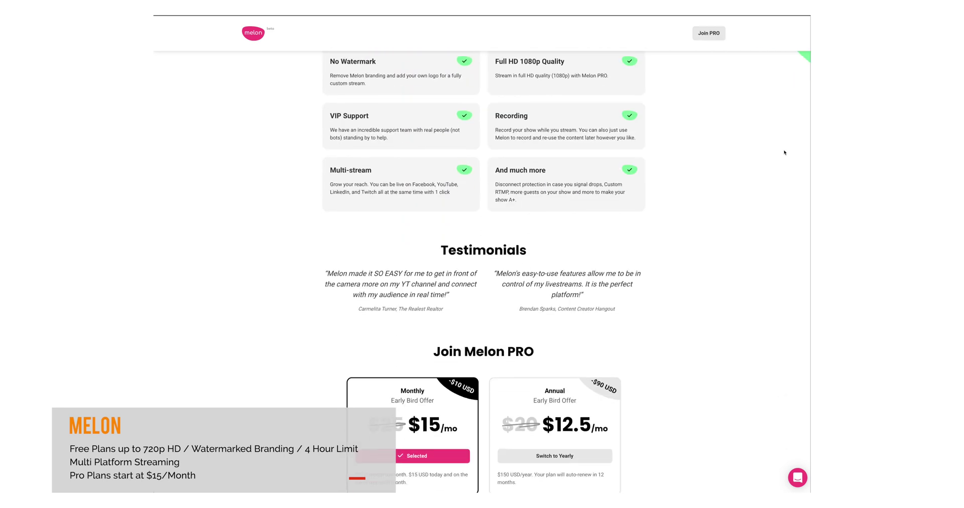
scroll(785, 152, down, 1)
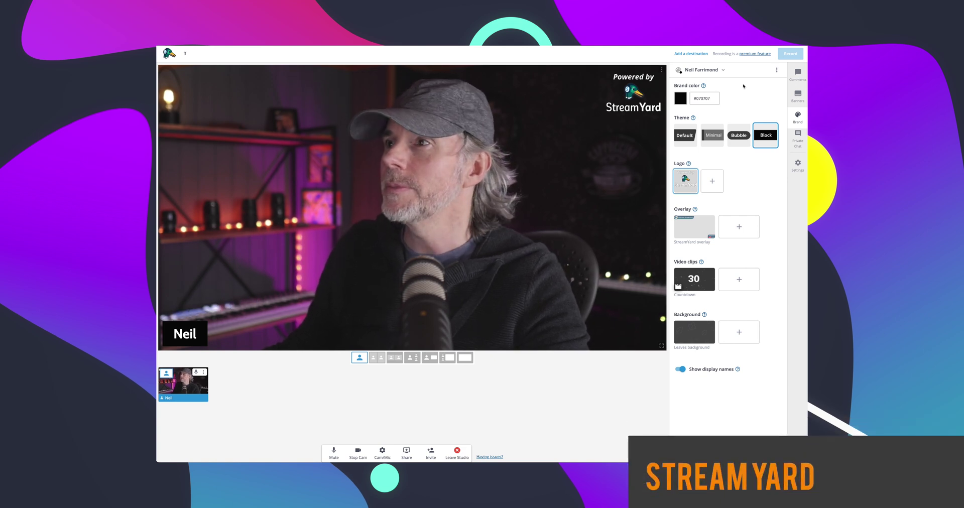
In the StreamYard studio, show and hide the first example banner, and display the one about summarizing talking points on the stream
click(800, 97)
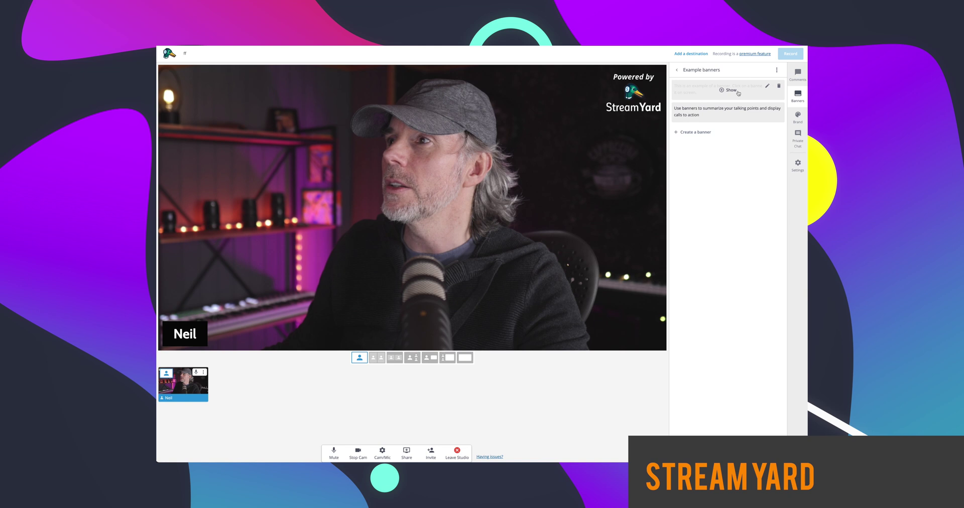
click(731, 90)
click(731, 90)
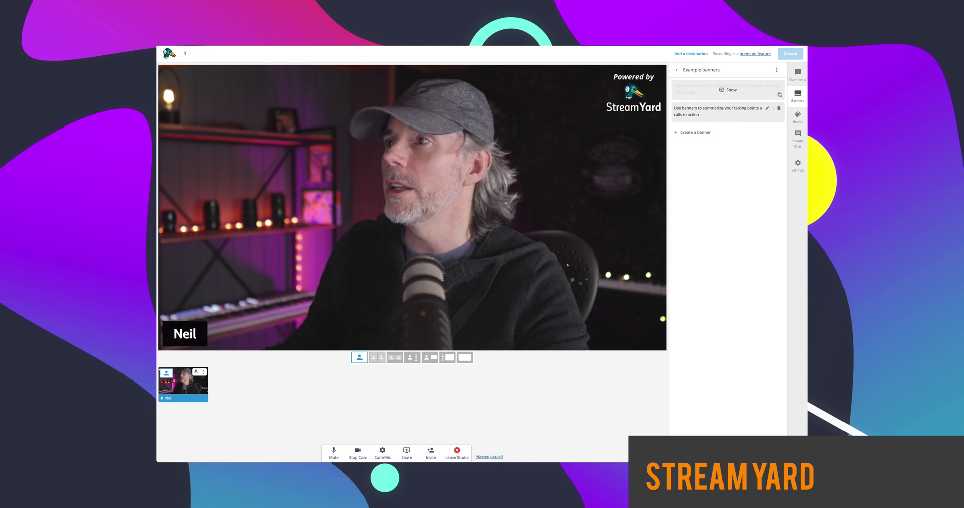
click(728, 112)
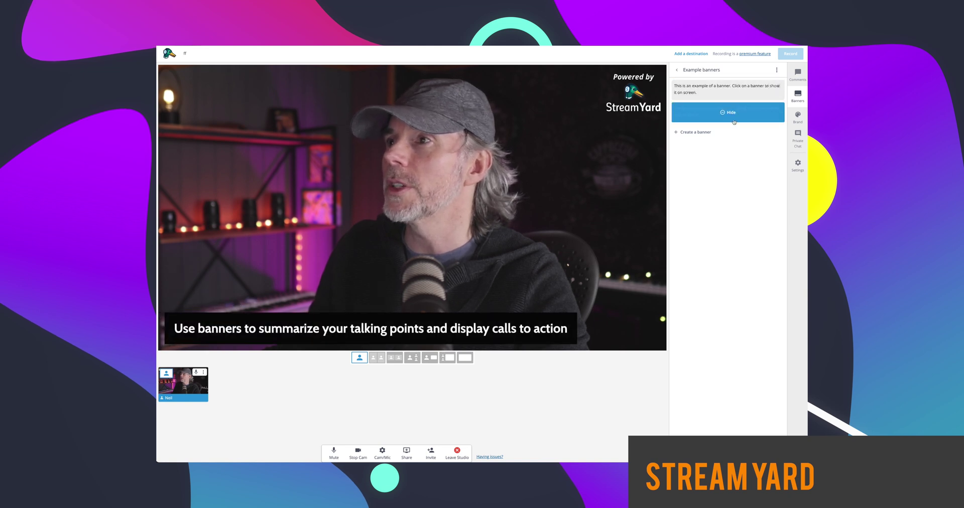
click(696, 132)
text(Te)
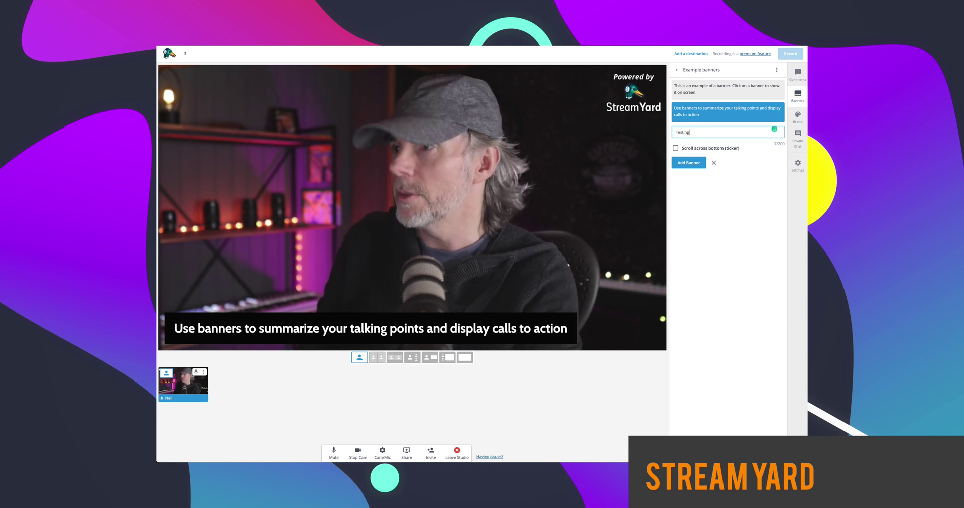
text(sting)
click(713, 162)
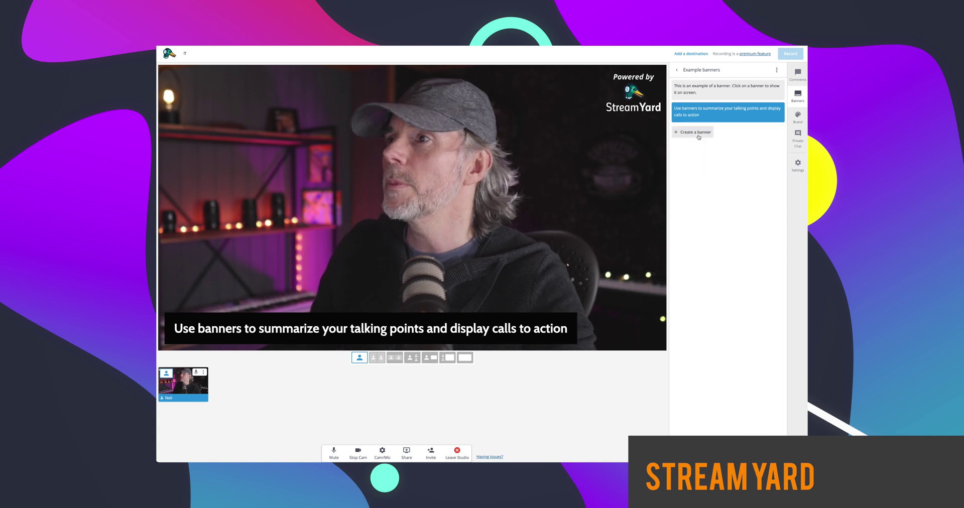
Create a non-scrolling banner reading "Testing", show it on the stream and hide it again
click(703, 133)
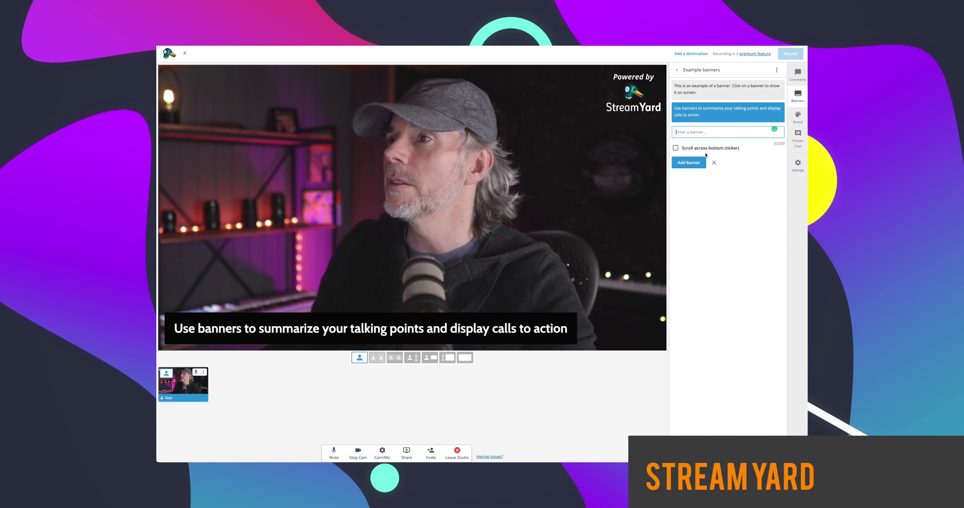
text(Testing)
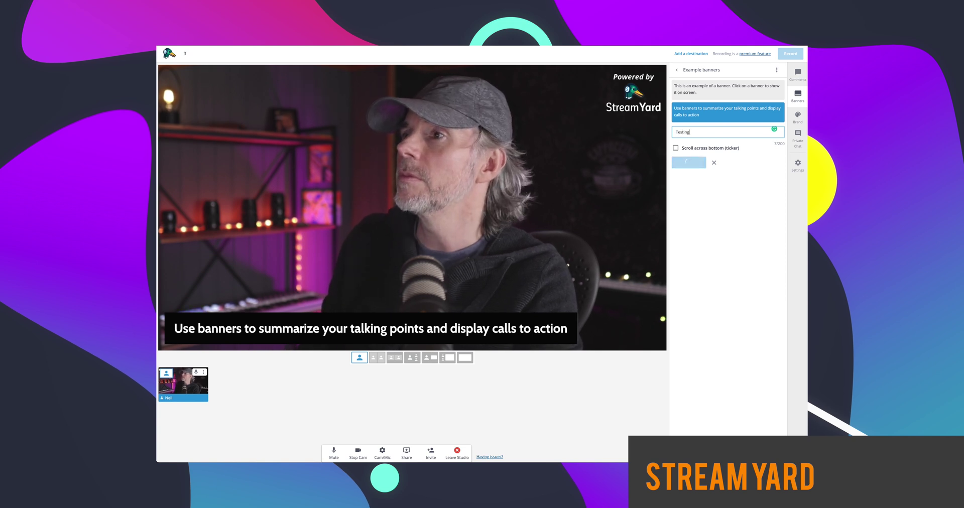
click(686, 161)
click(722, 135)
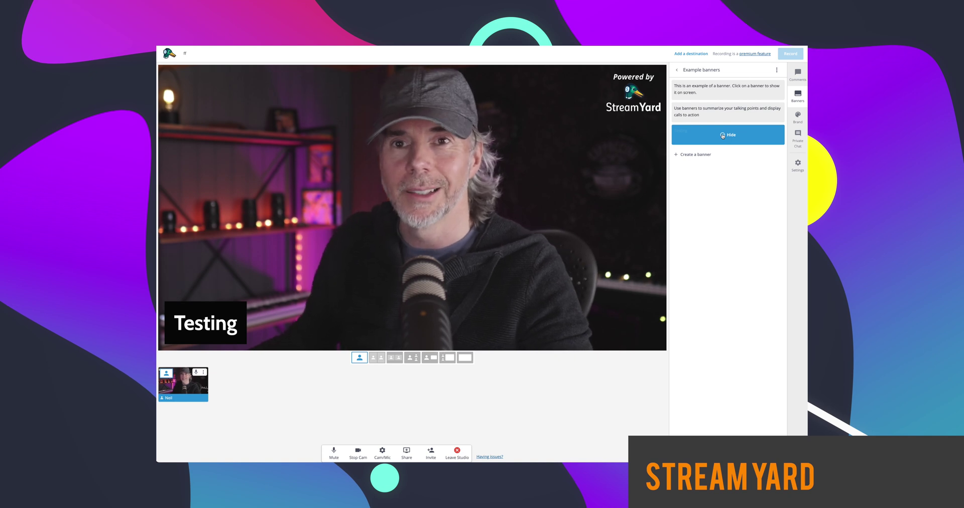
click(722, 135)
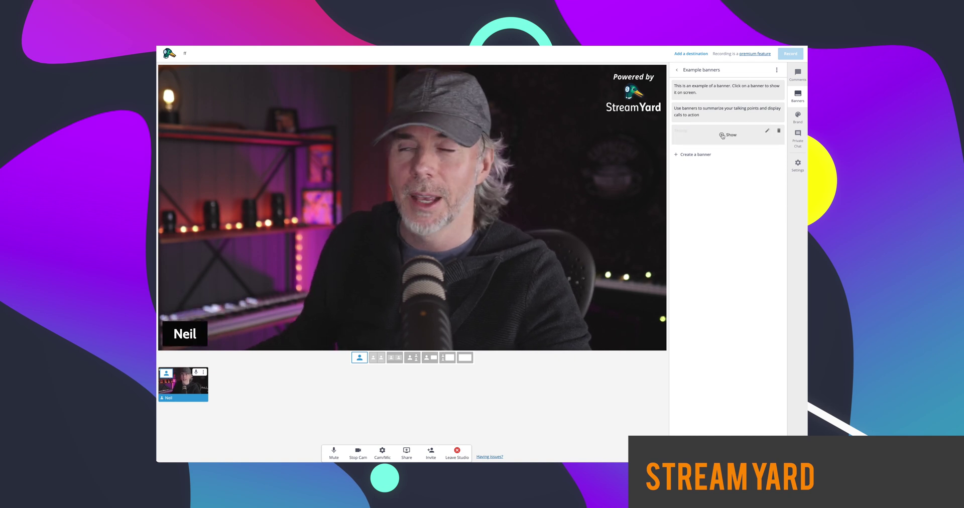
Try the StreamYard overlay from the brand settings on the stream and remove it again
click(797, 118)
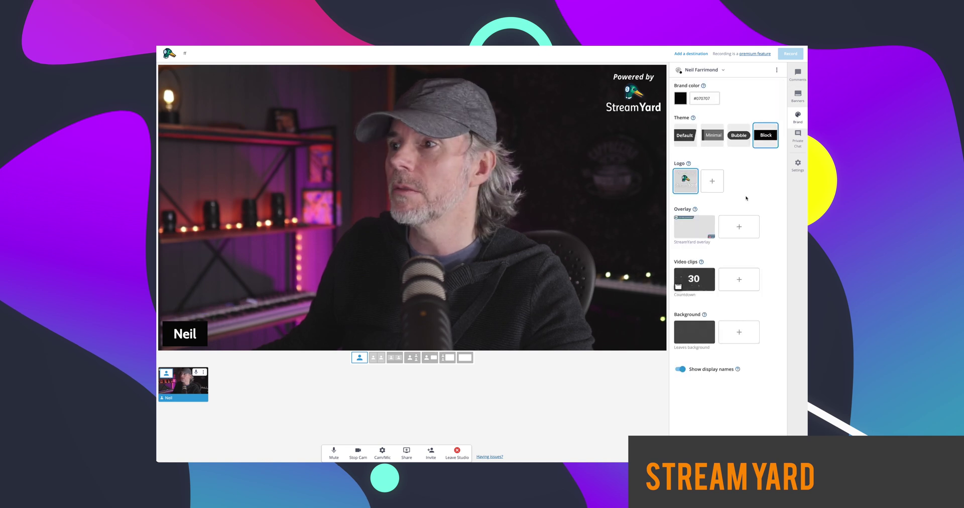
click(692, 234)
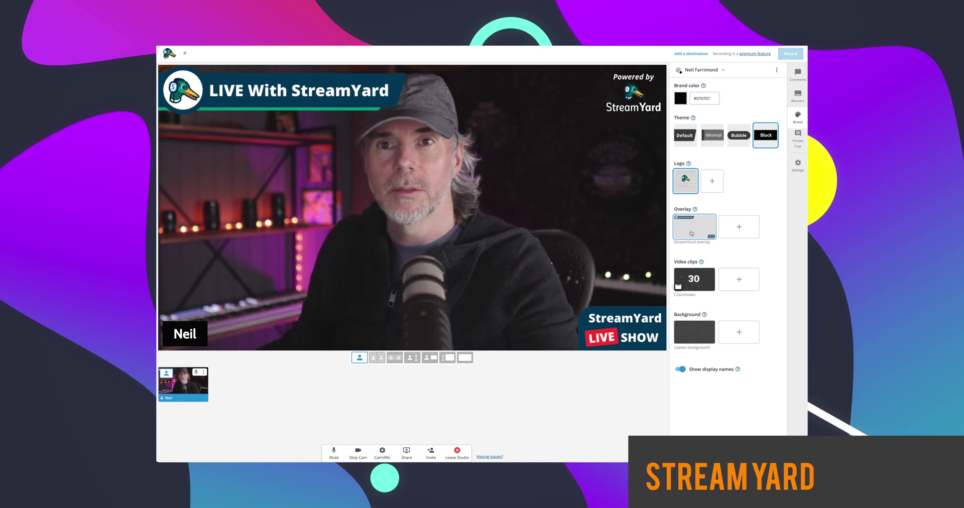
click(691, 233)
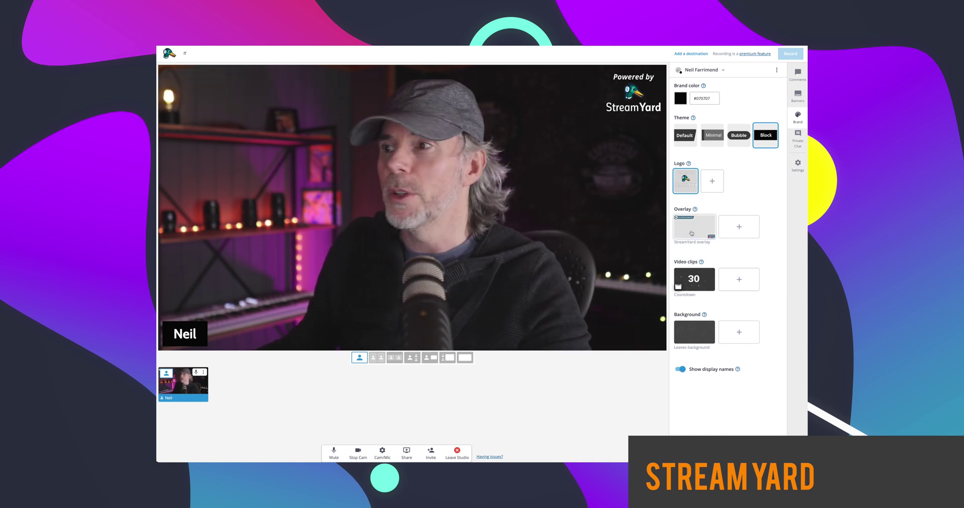
click(683, 190)
click(547, 225)
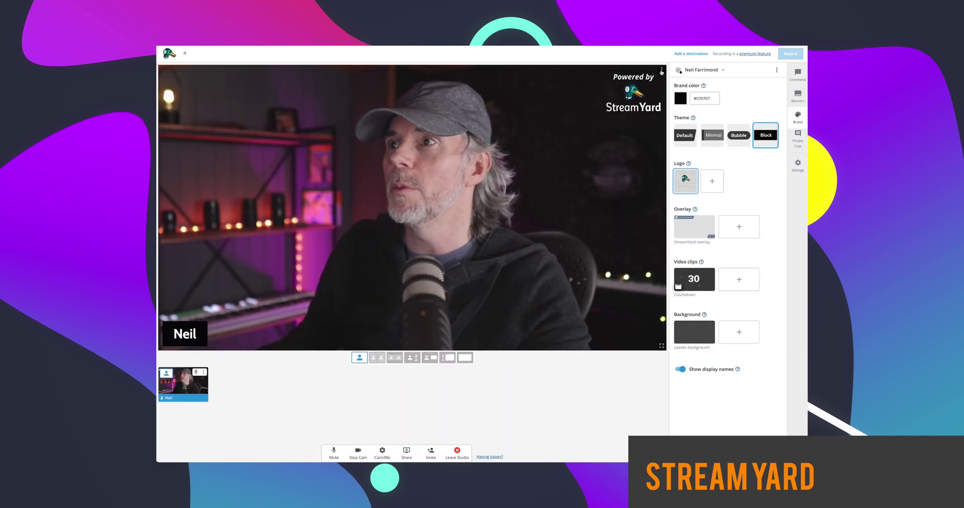
Display the example viewer comment on the stream and switch to the layout that places the camera beside a shared screen
click(800, 143)
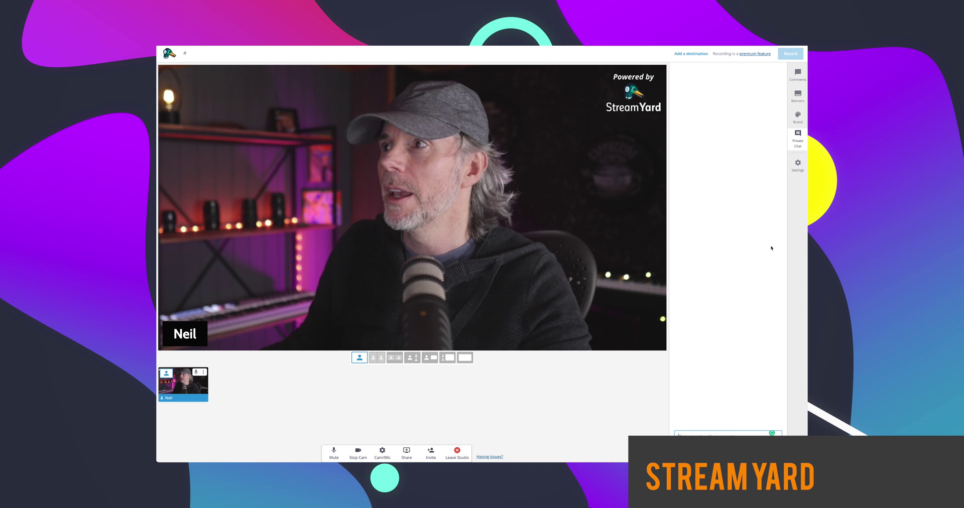
click(795, 75)
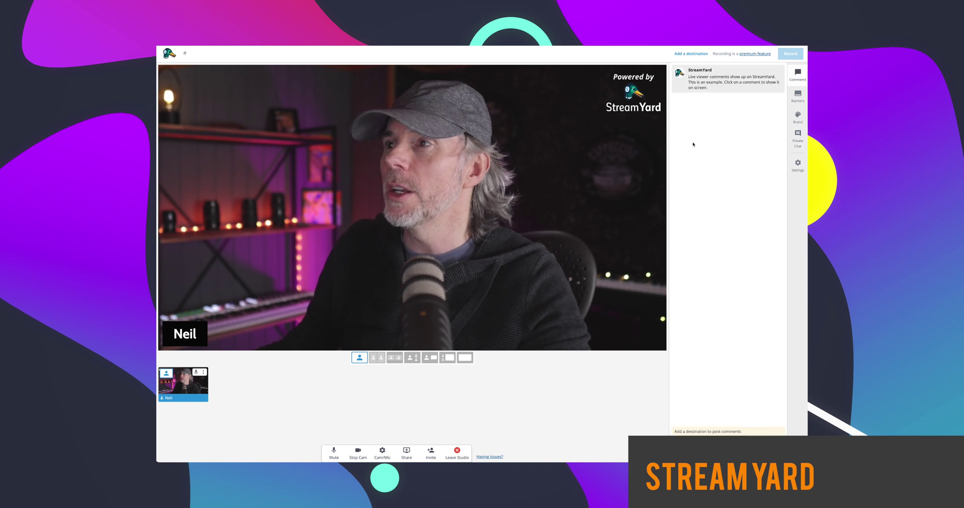
mouse_move(699, 82)
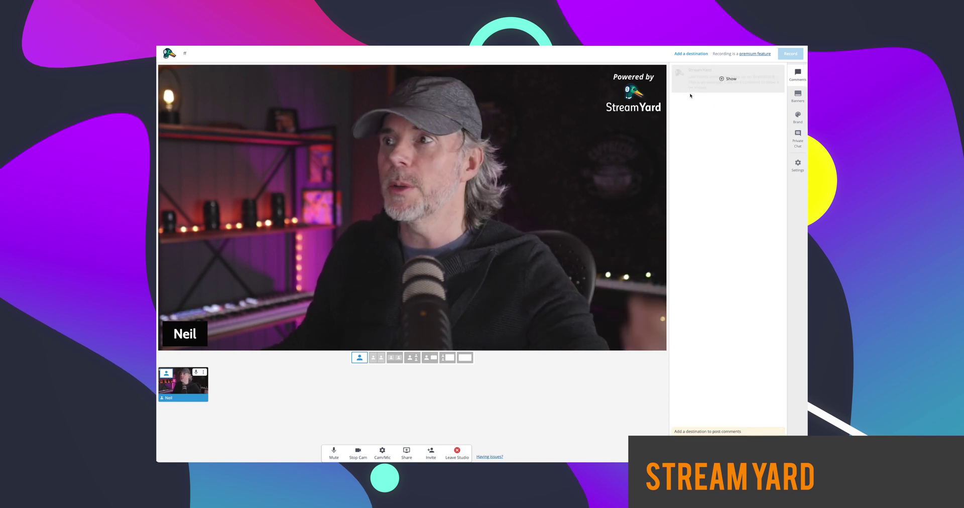
click(723, 81)
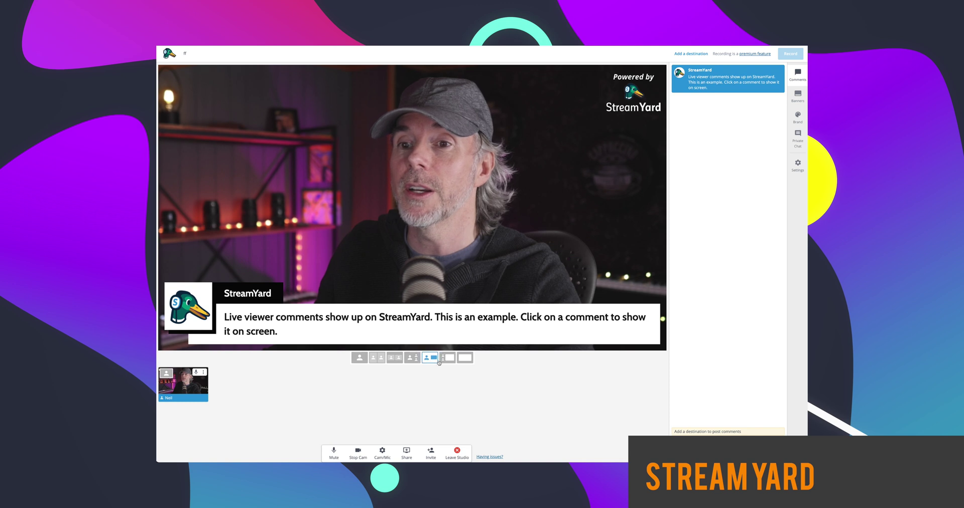
click(429, 358)
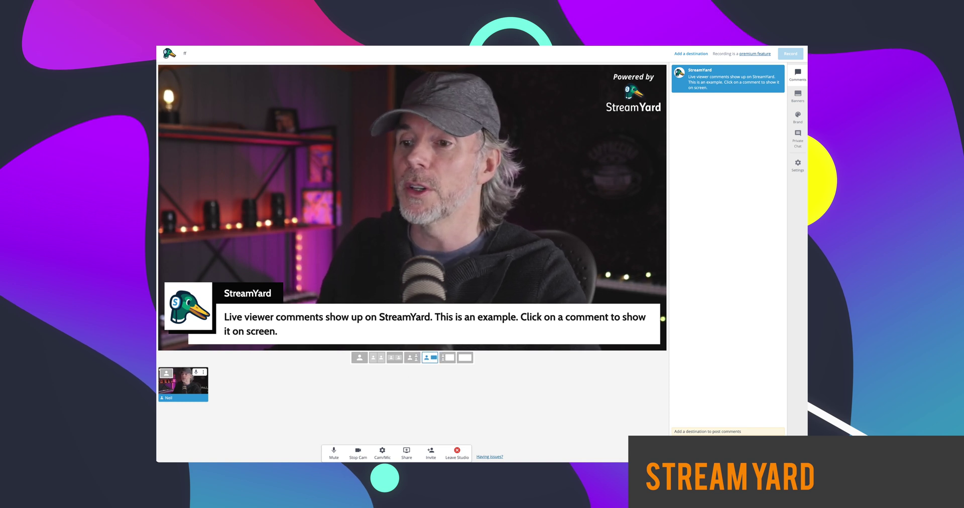
Look at the options for sharing a video file or screen and for inviting guests, without starting either
click(407, 453)
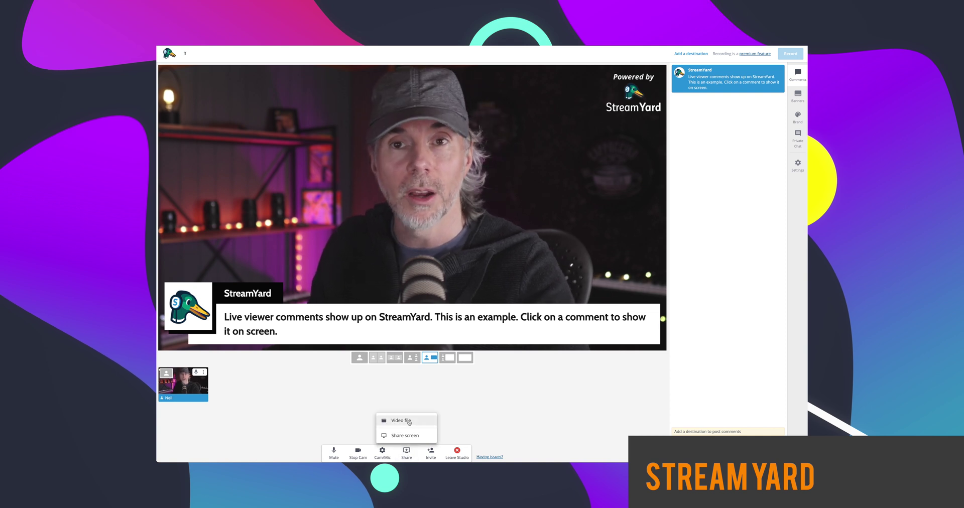
click(452, 427)
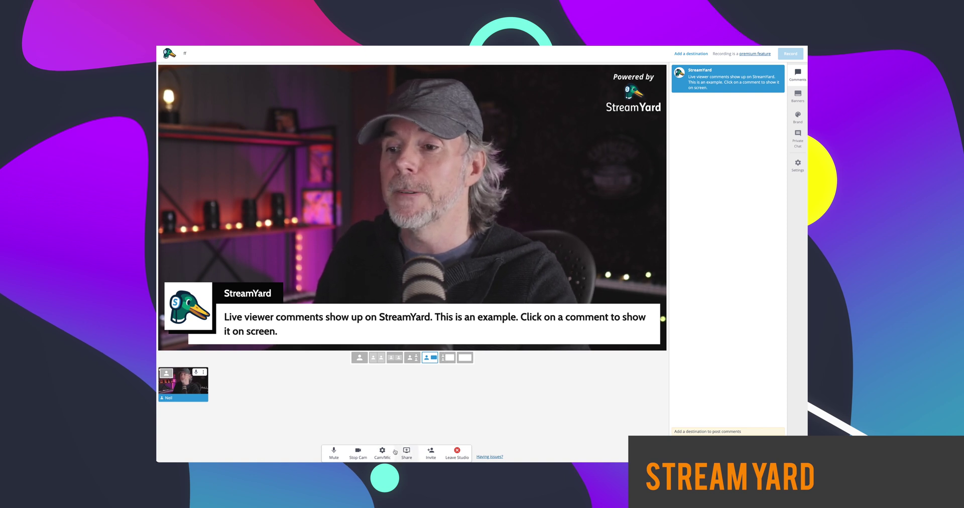
click(430, 452)
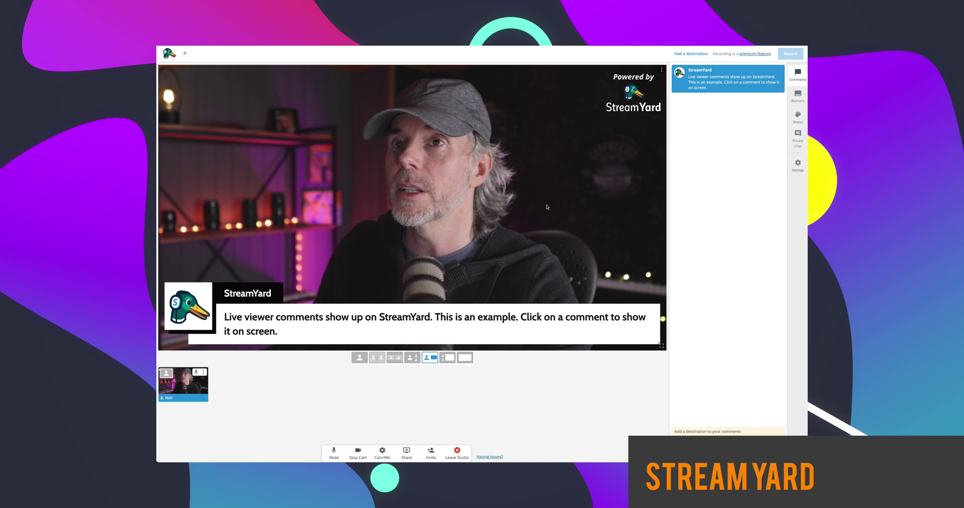
click(547, 205)
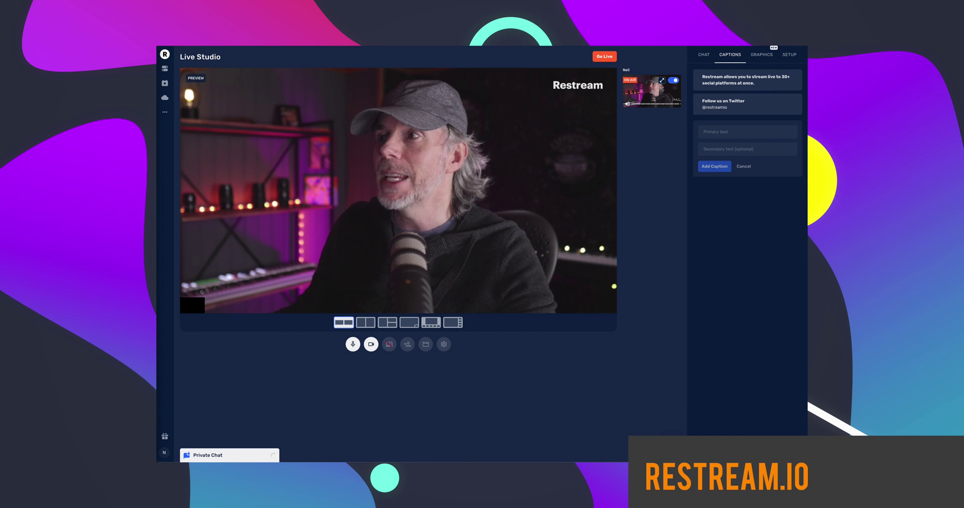
Switch to Restream's Live Studio and examine the two example captions and the fields for adding a caption
mouse_move(731, 80)
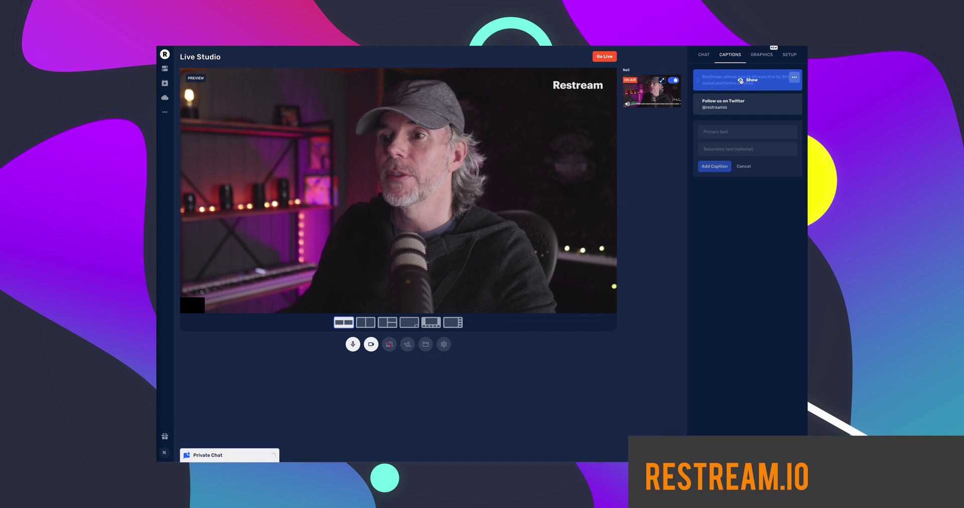
mouse_move(742, 108)
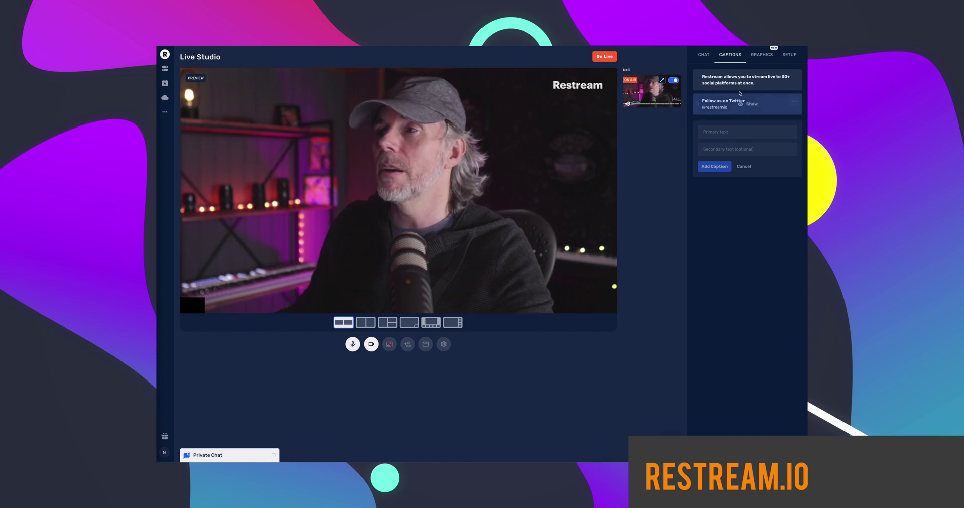
mouse_move(726, 110)
mouse_down()
mouse_move(718, 83)
mouse_move(711, 110)
mouse_up()
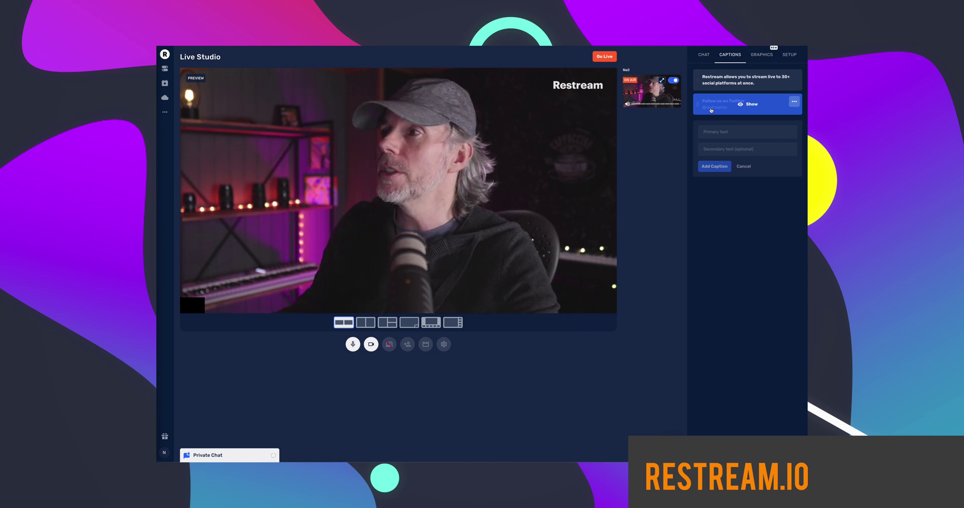
Examine the chat area and the graphics settings for theme, primary color, logo, overlay, video and background
click(705, 55)
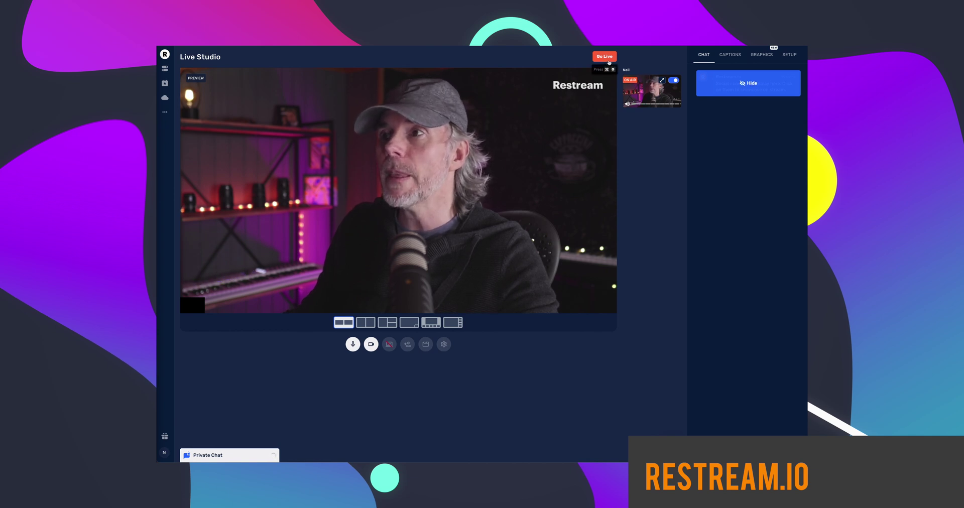
click(765, 57)
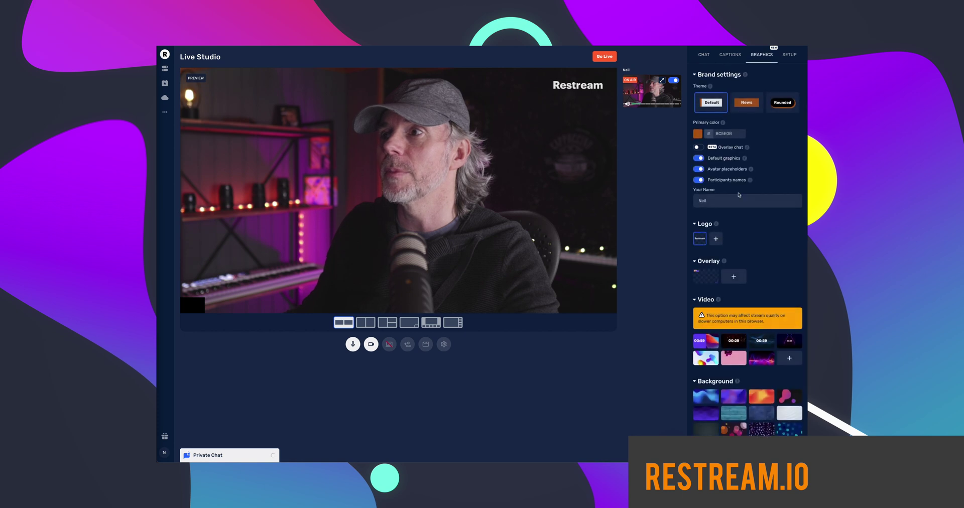
scroll(747, 237, down, 1)
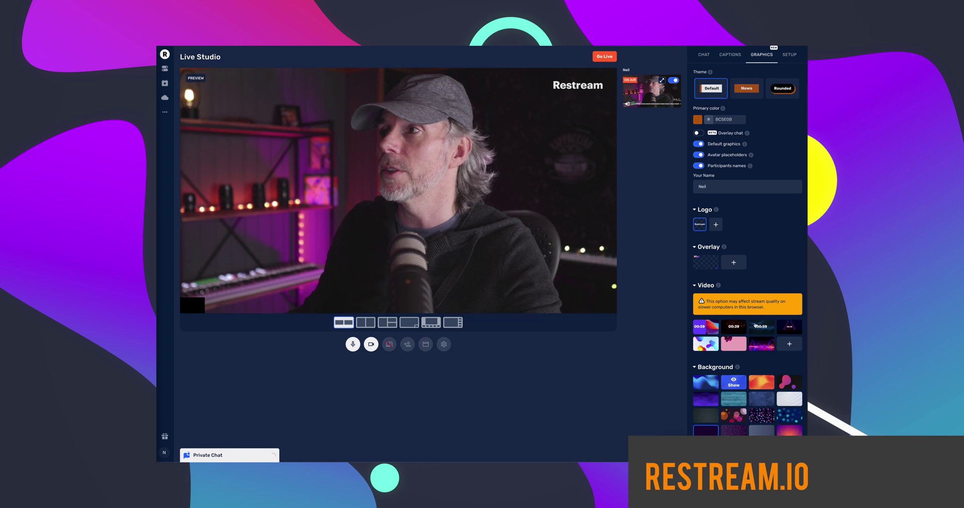
Examine Restream's stream title, description and destination settings, and look at the option for adding a channel
click(788, 57)
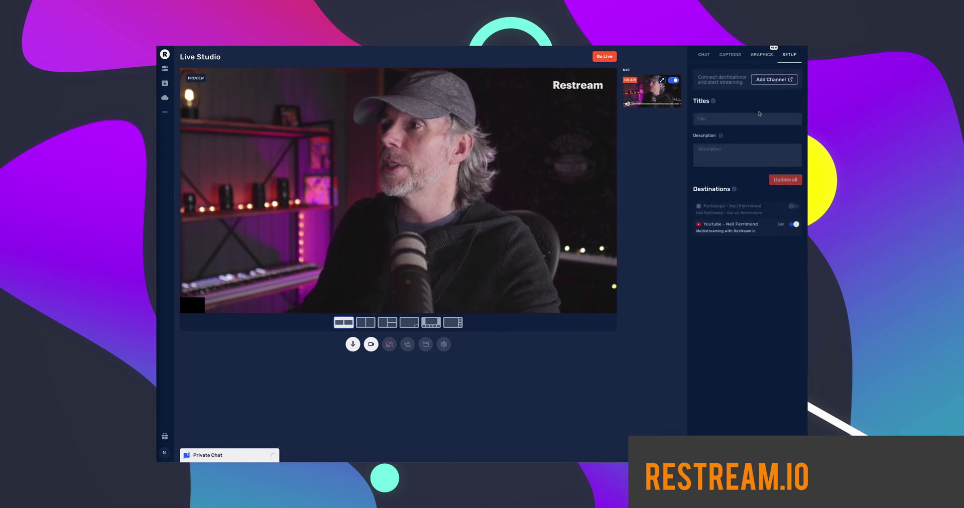
click(768, 80)
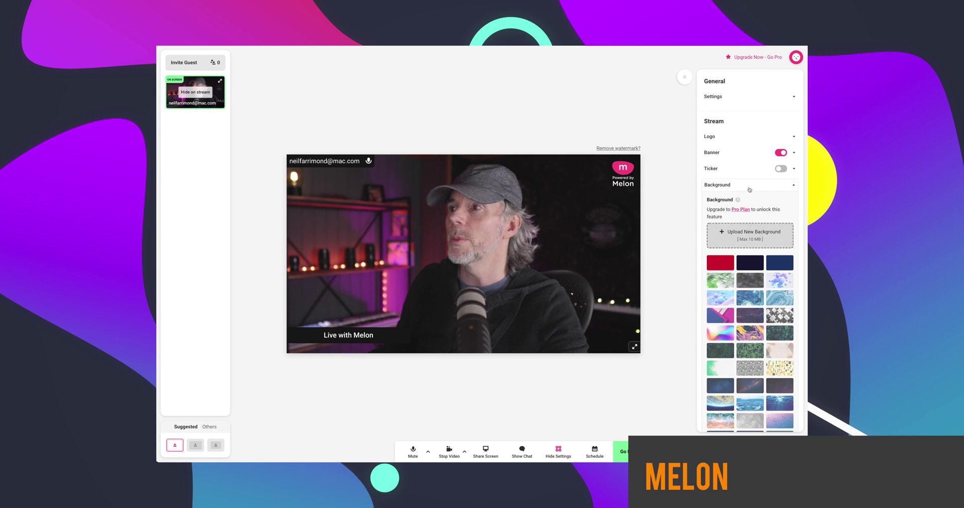
Switch to Melon's studio, look at the logo options, and show both the banner and the ticker on the stream
click(731, 138)
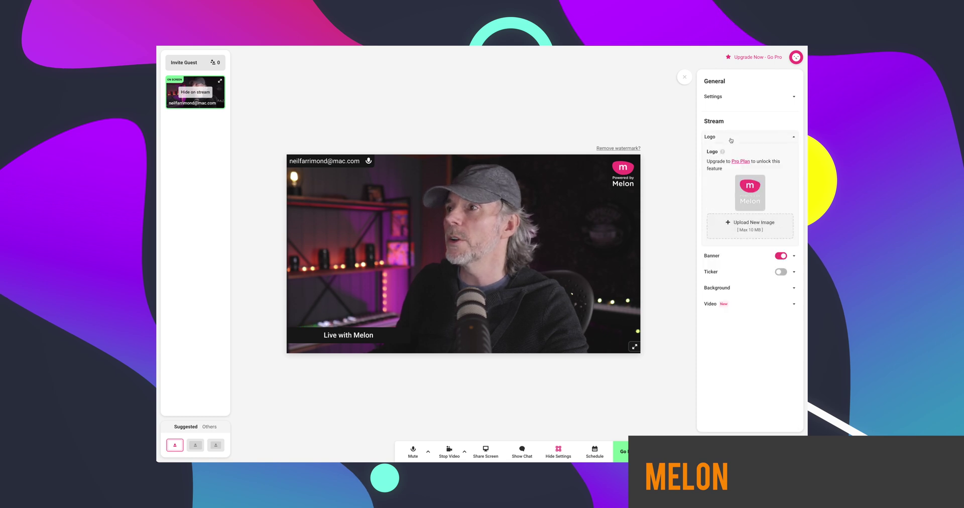
click(779, 257)
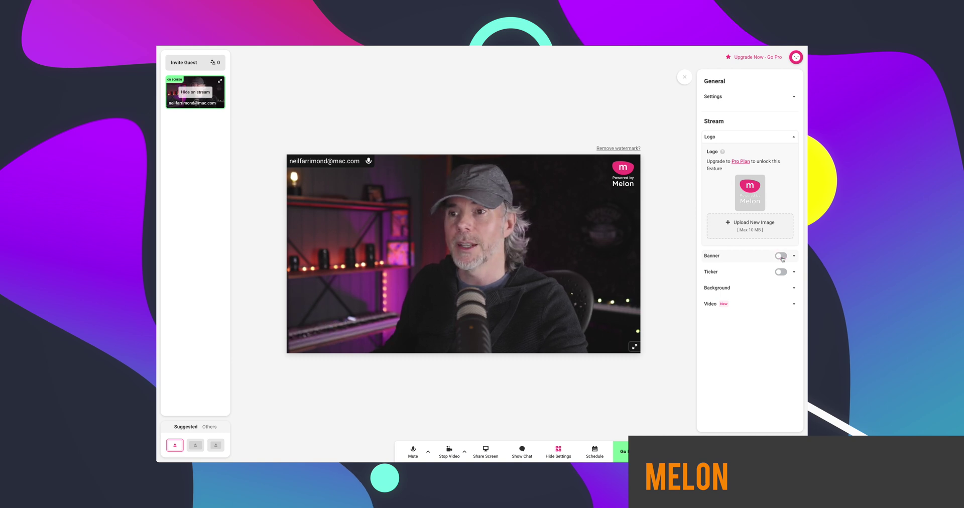
click(780, 272)
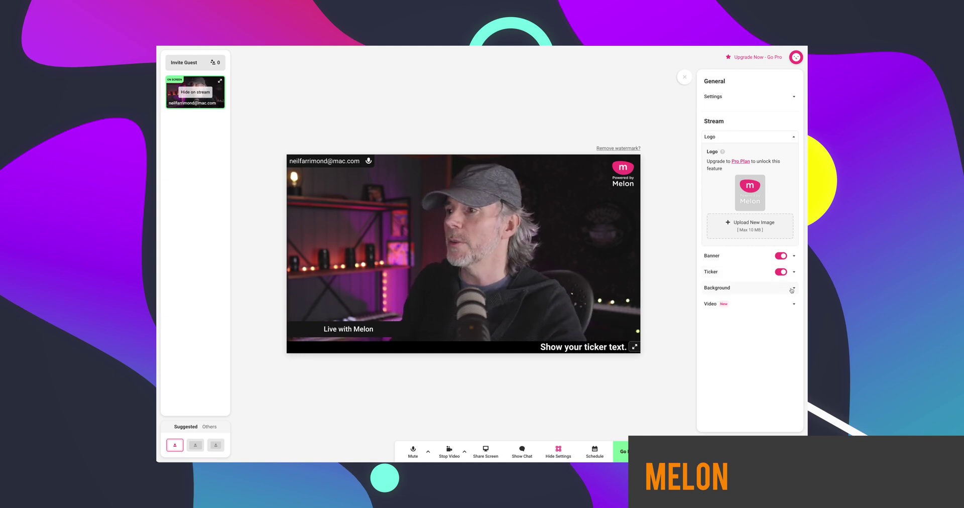
Look at the background options and compare the monthly and annual pricing of Melon's Pro plan
click(758, 288)
click(759, 300)
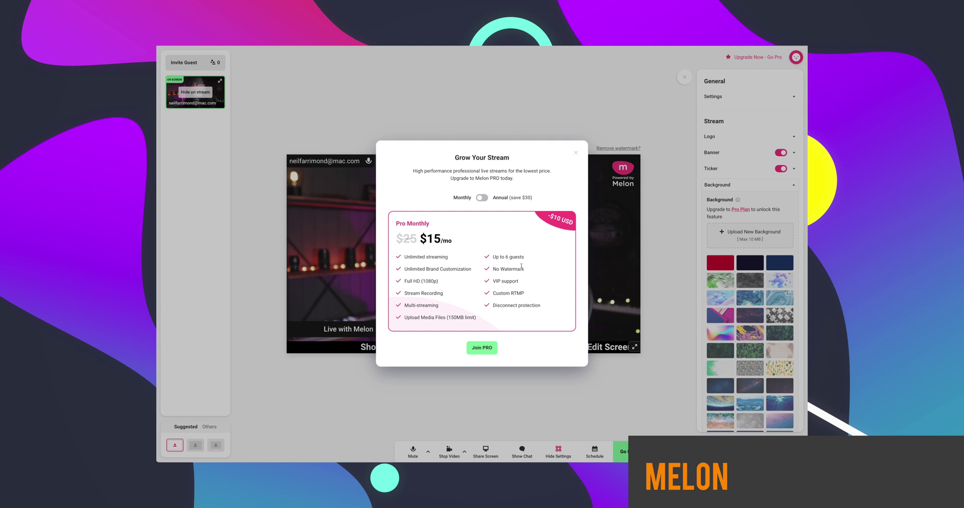
click(483, 198)
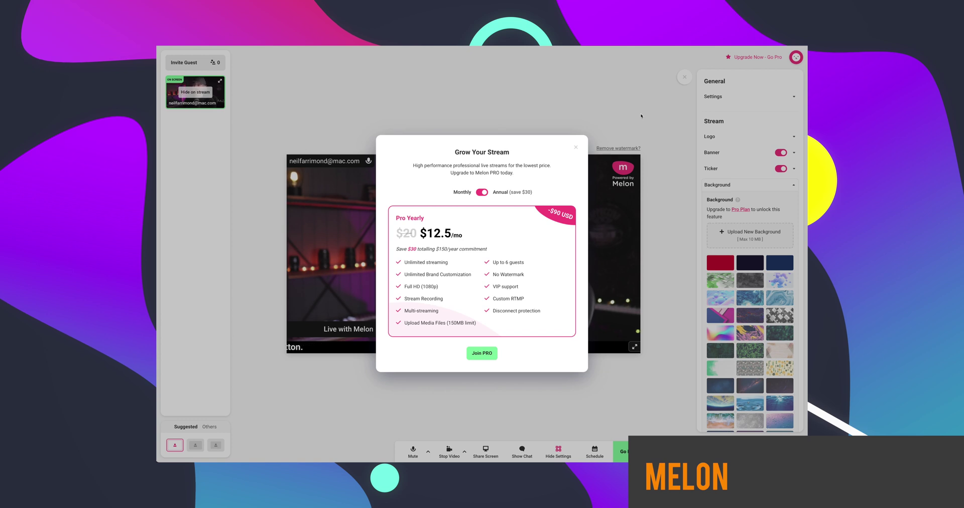
click(576, 148)
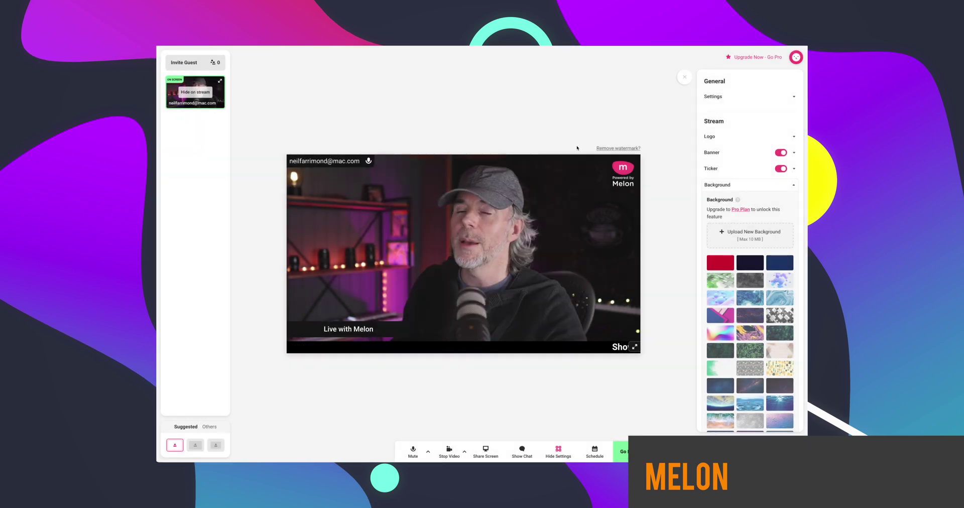
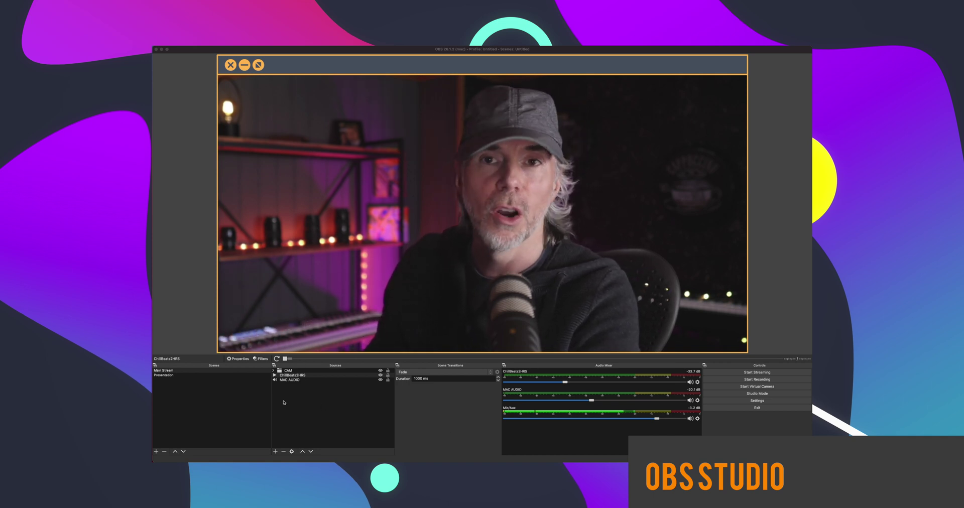
Switch to OBS Studio and preview the Presentation scene before returning to the Main Stream scene
click(173, 376)
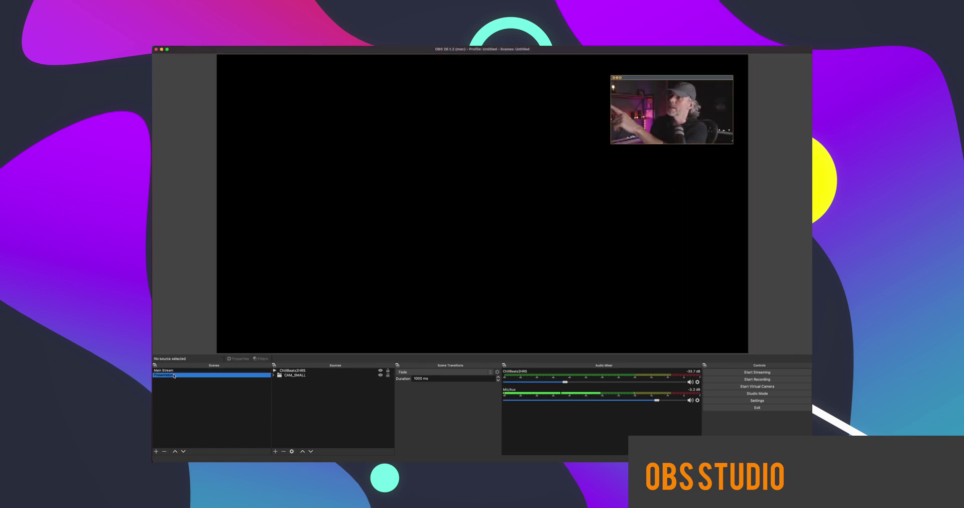
click(176, 372)
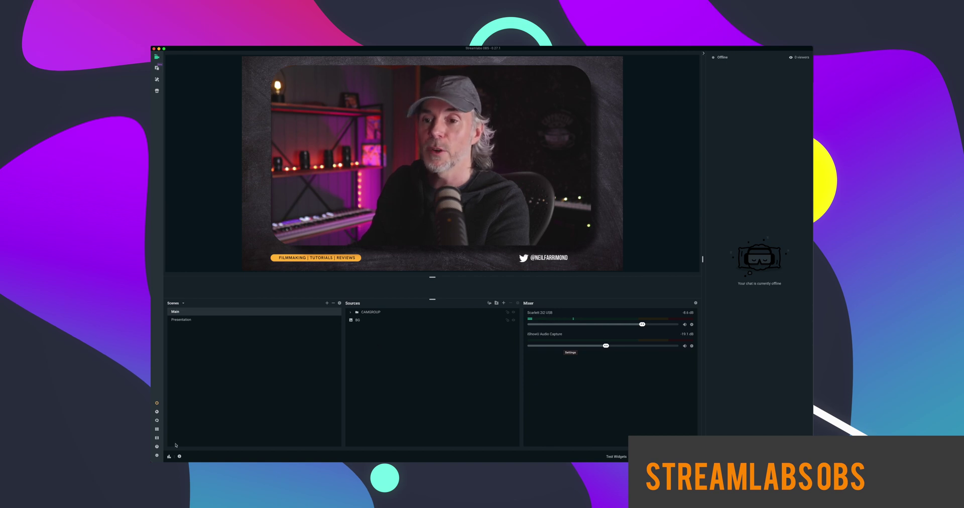
Switch to Streamlabs OBS and examine the stream destinations in its settings, changing nothing
click(157, 456)
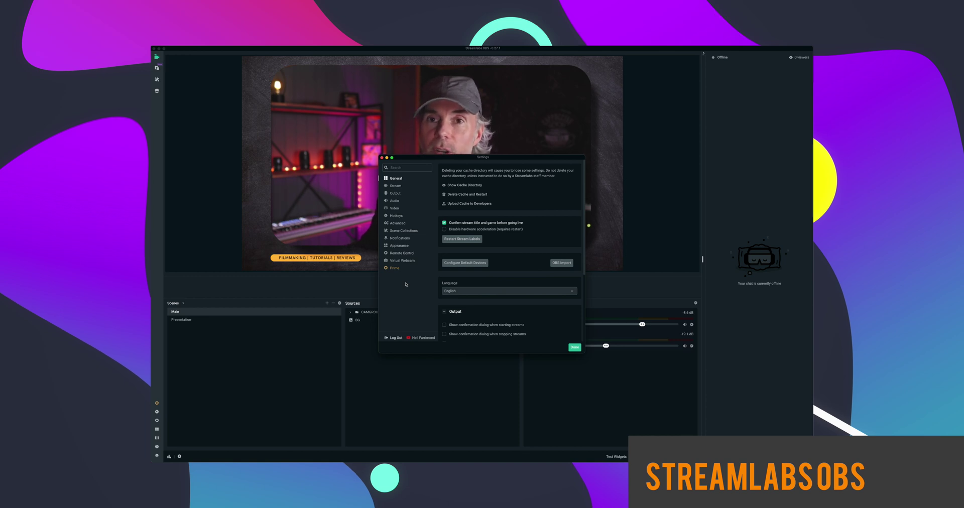
click(393, 187)
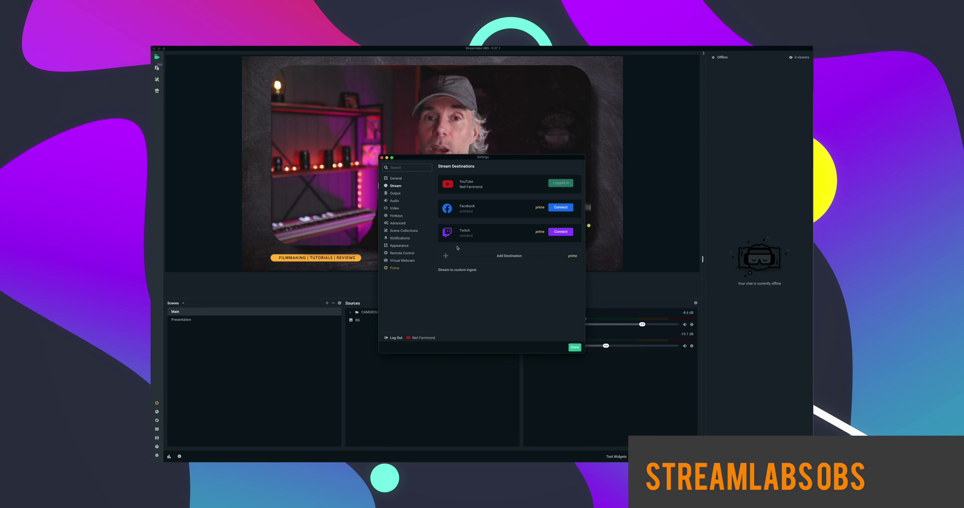
click(574, 347)
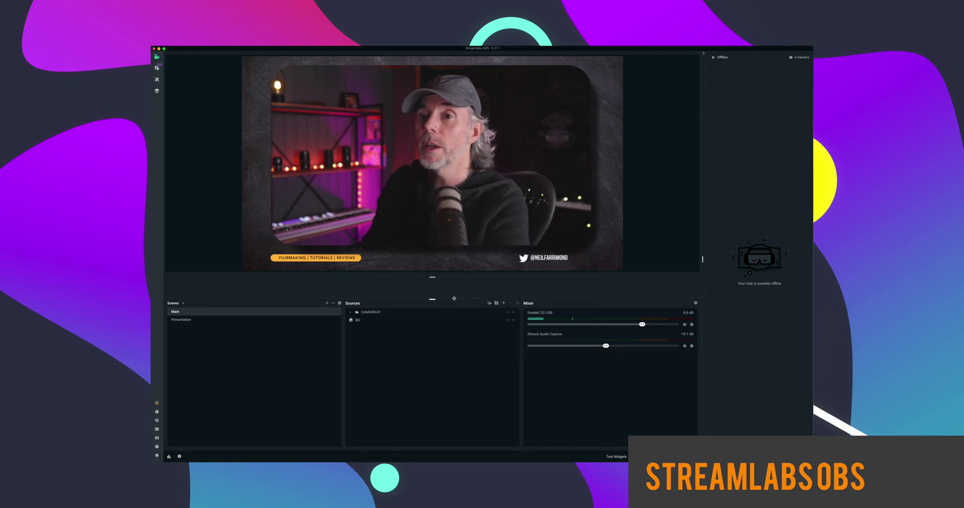
Turn on studio mode with separate edit and live previews, and take a brief look at the online help page
click(157, 437)
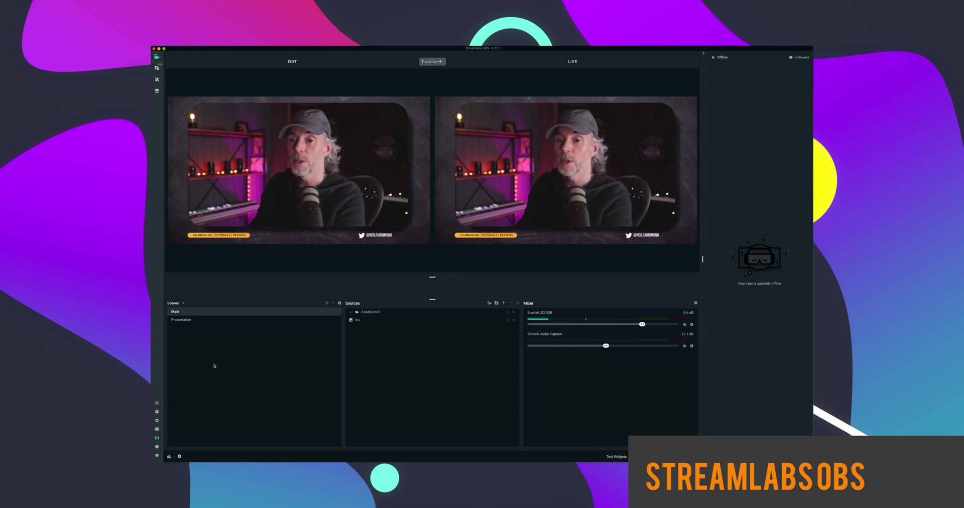
click(157, 447)
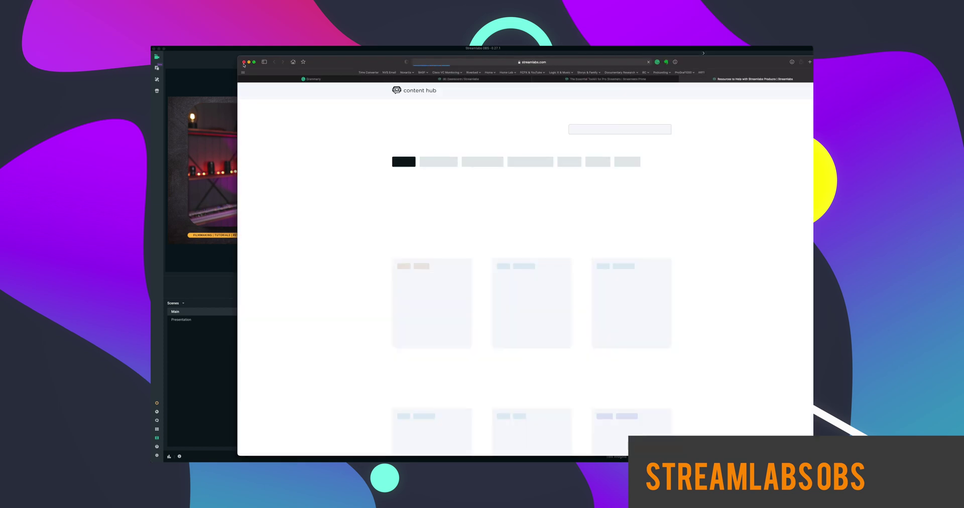
click(244, 62)
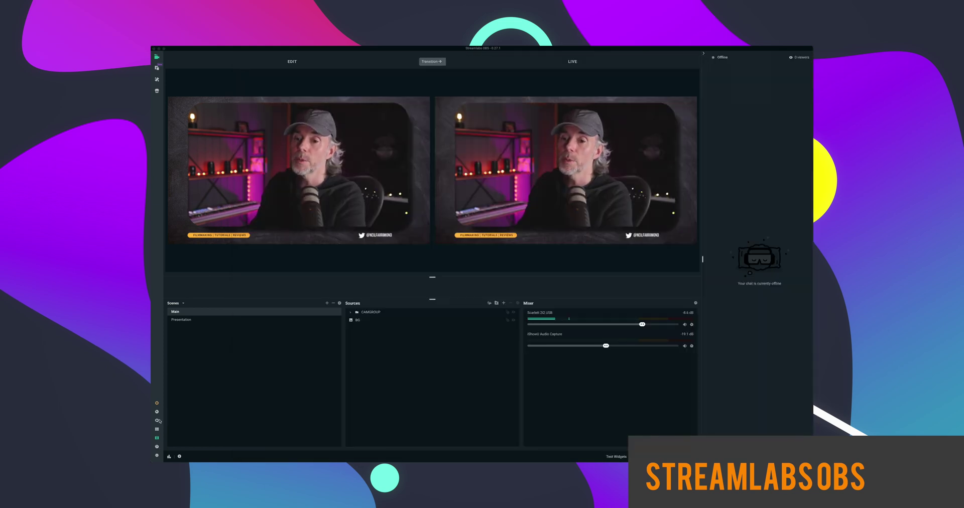
Check the live stats in the Performance Metrics window and close it
click(169, 456)
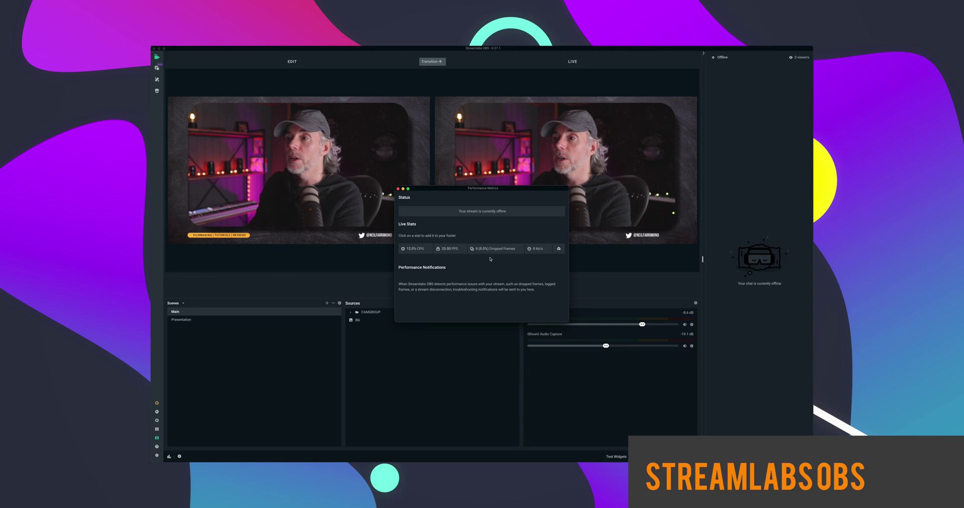
click(398, 189)
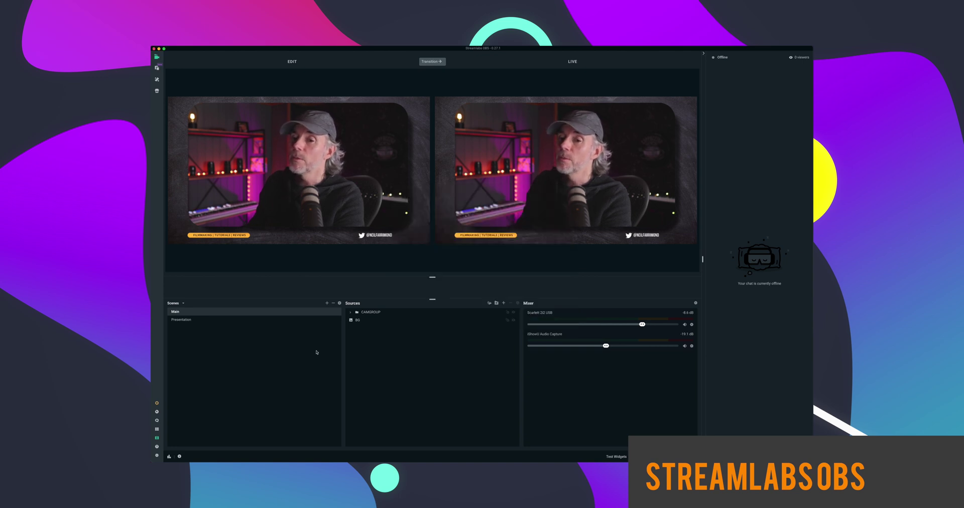
Examine the advanced streaming output settings, including encoder, rate control, bitrate and CPU usage preset, without changing them
click(157, 456)
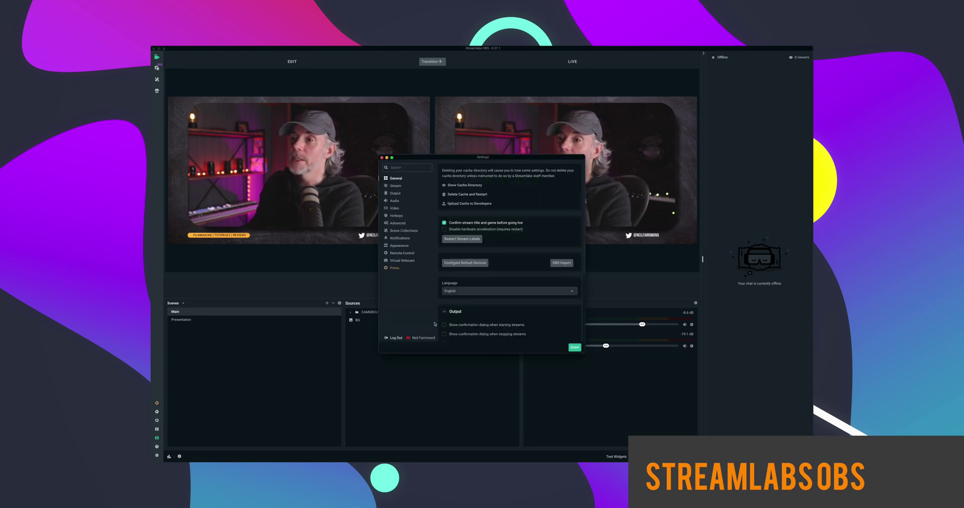
click(396, 187)
click(395, 195)
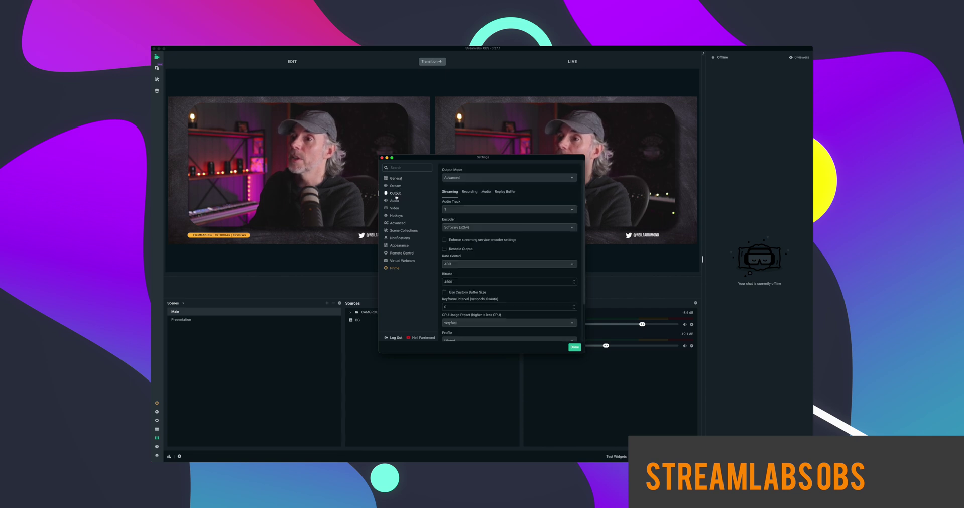
scroll(508, 225, down, 2)
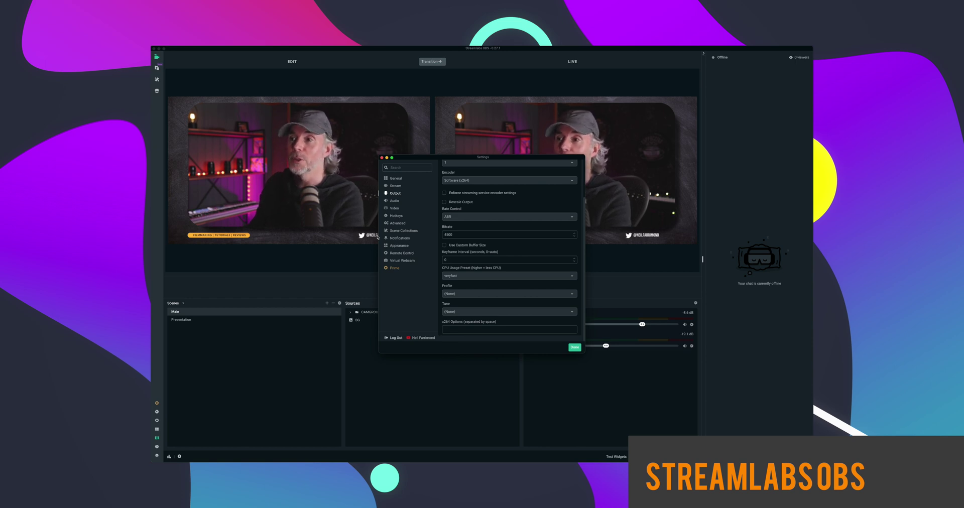
click(382, 158)
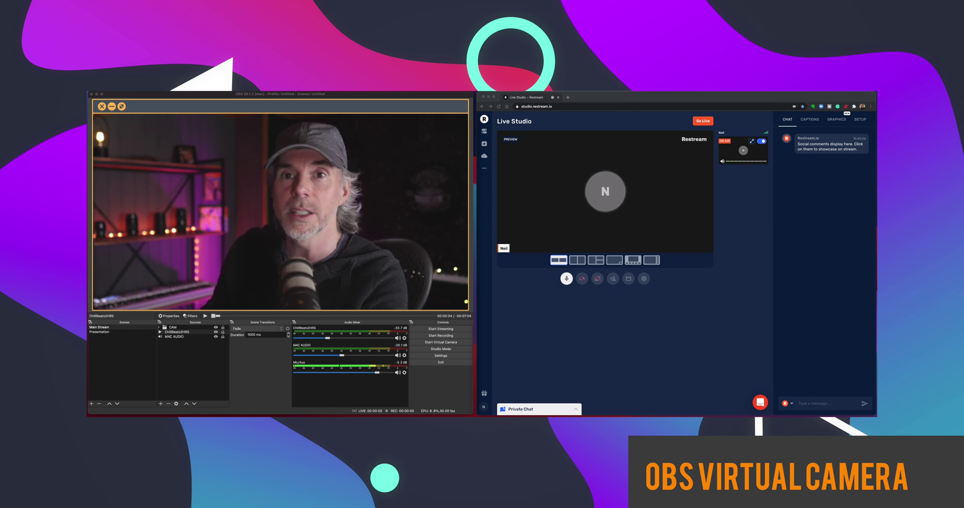
In OBS Studio, show the Presentation scene, return to Main Stream and start the virtual camera
click(105, 331)
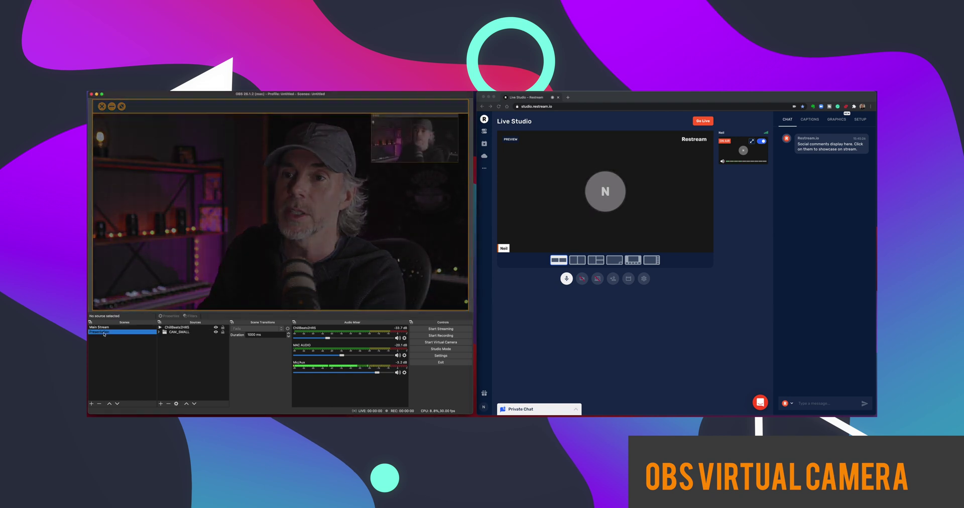
click(104, 328)
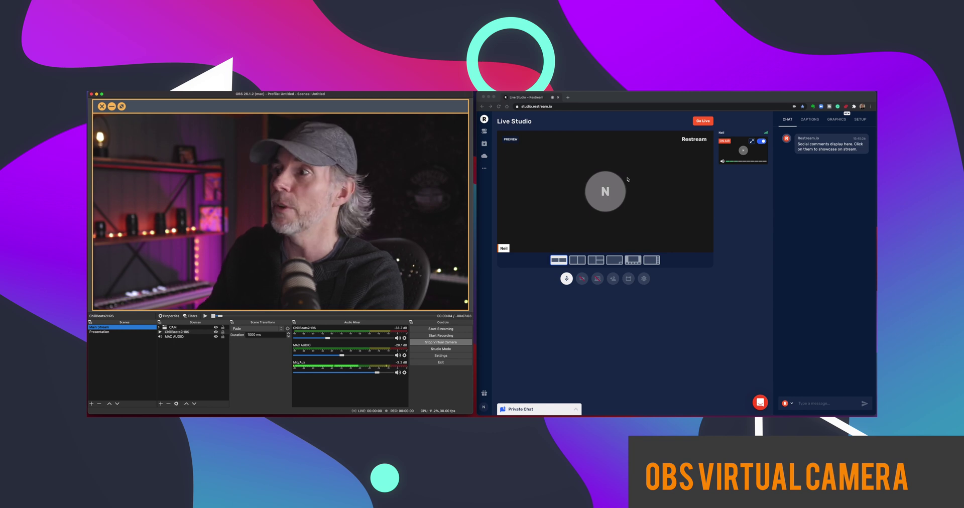
In Restream's Live Studio, set the video input to OBS Virtual Camera and keep the resolution at High Definition (720p @ 30 fps)
click(644, 279)
click(645, 279)
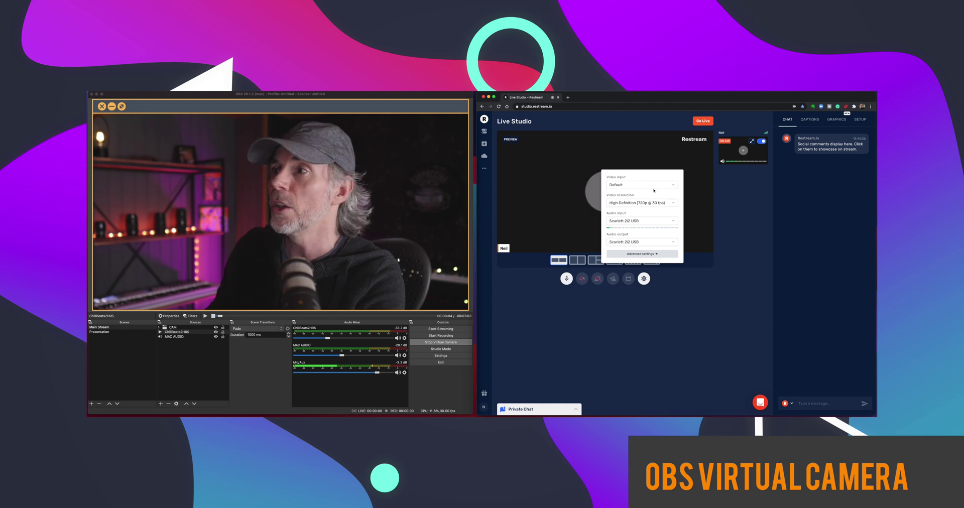
click(653, 186)
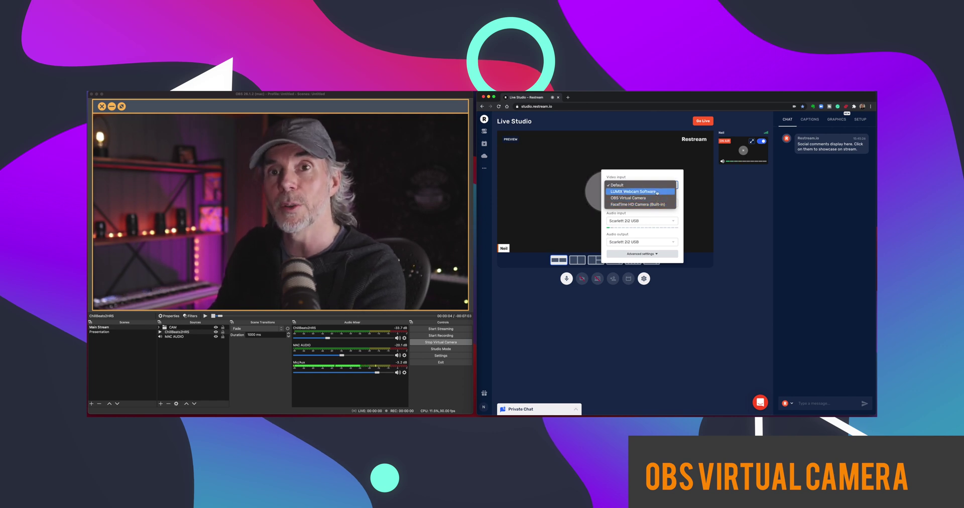
click(631, 198)
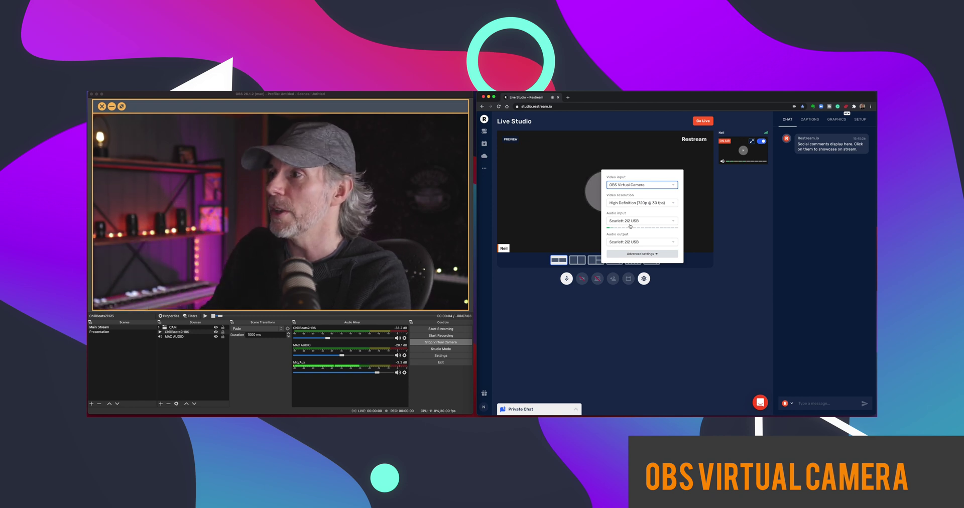
click(660, 204)
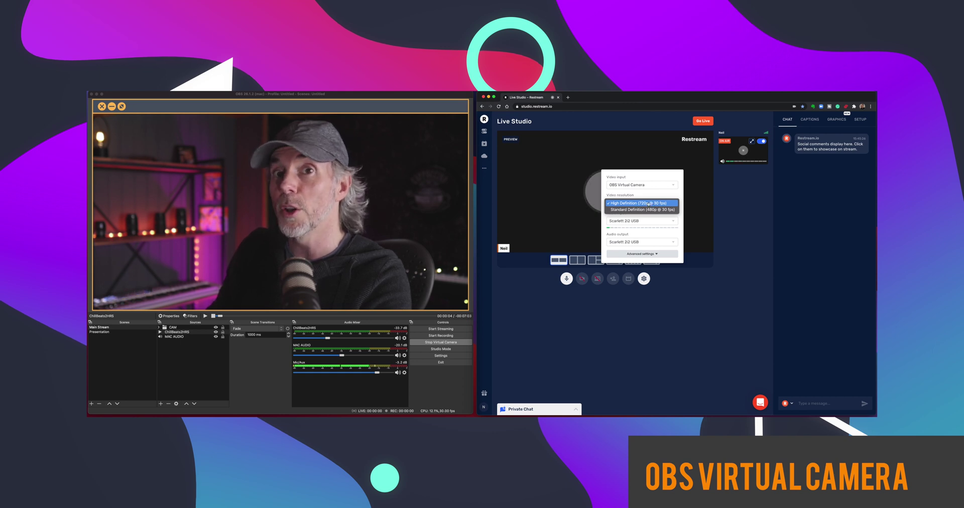
click(653, 204)
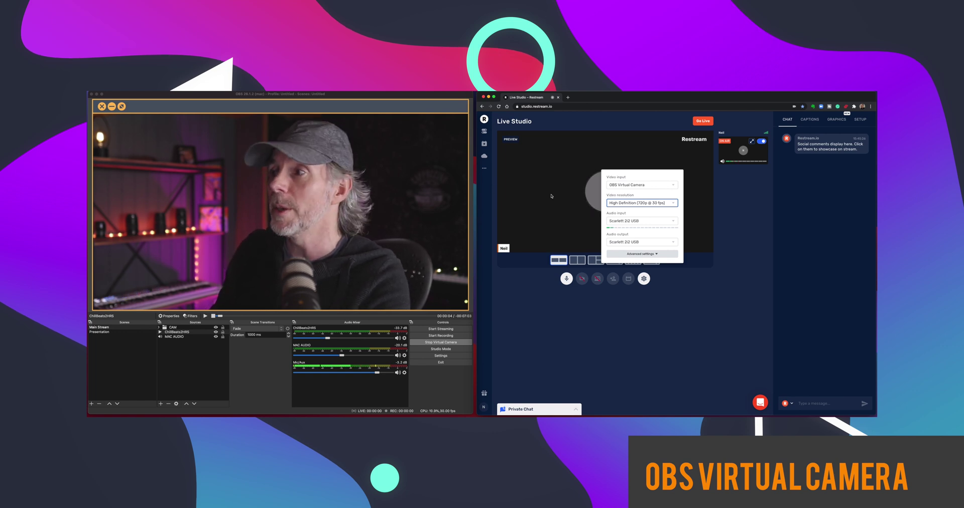
click(684, 323)
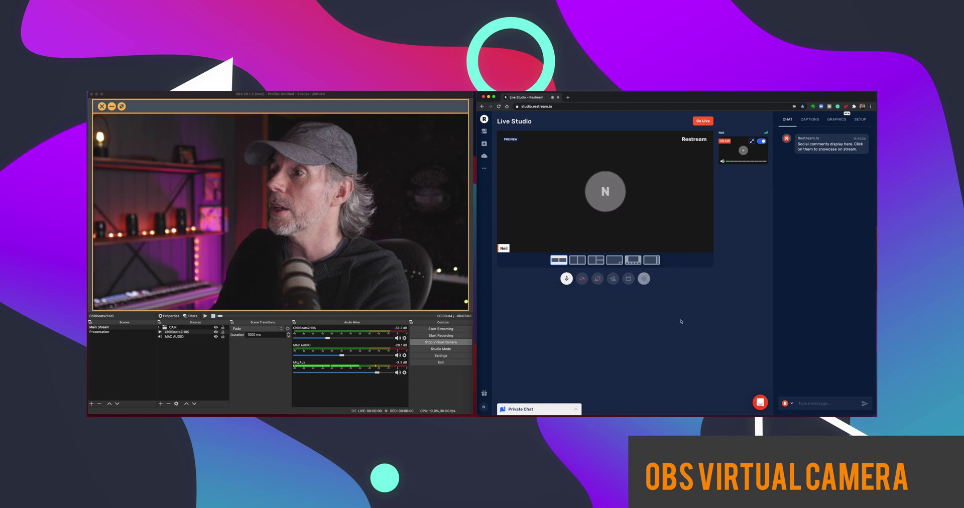
Turn on the camera in Restream and test the feed by switching OBS to the Presentation scene and back to Main Stream
click(583, 280)
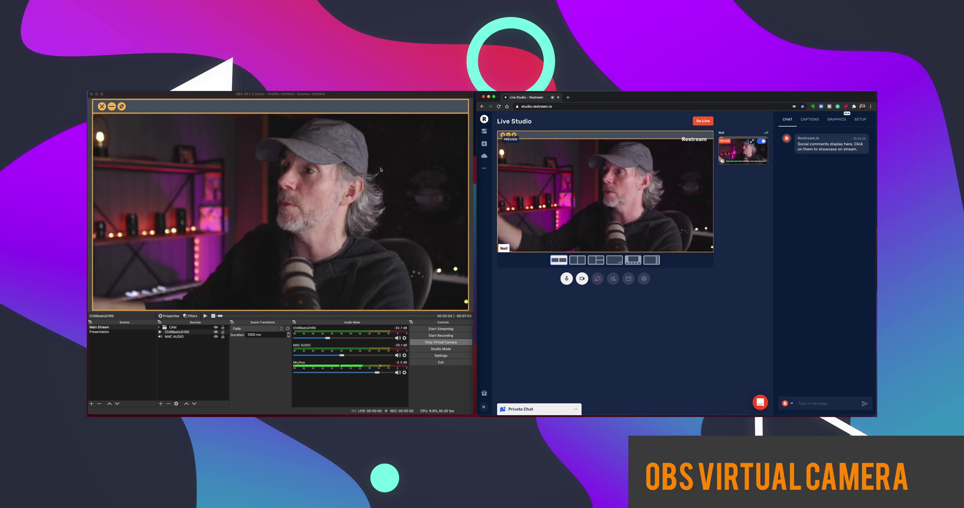
click(117, 332)
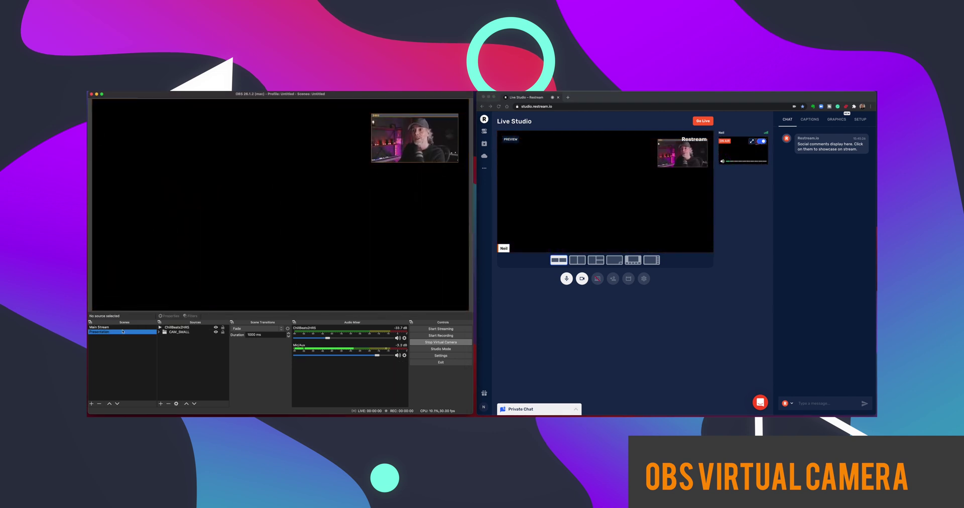
click(122, 329)
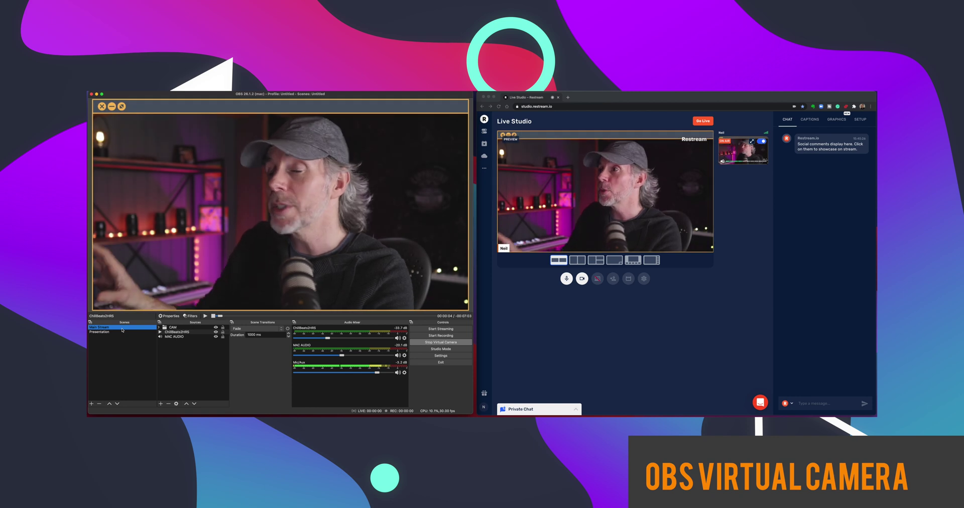